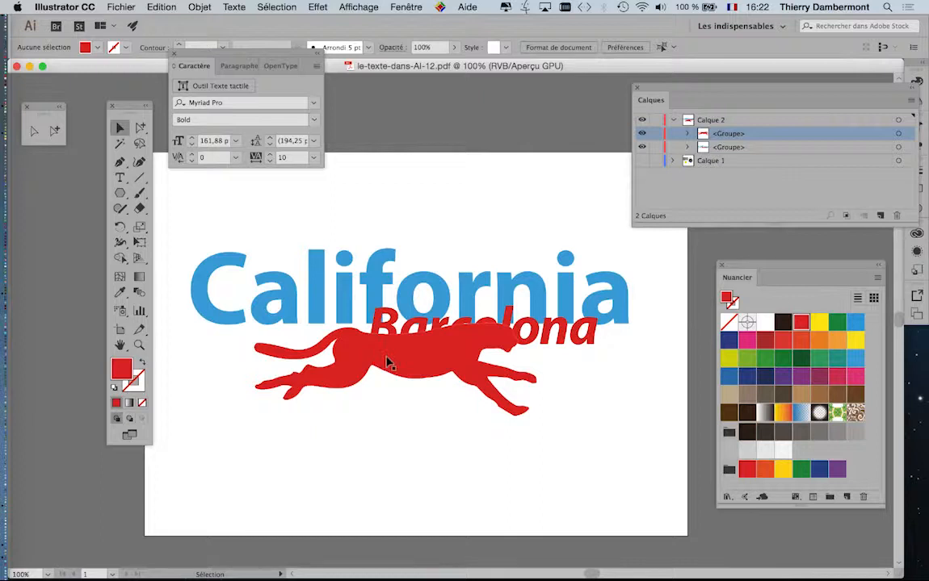
Select the red cheetah group on the artboard.
{"action": "mouse_move", "coordinate": [404, 376]}
{"action": "left_mouse_down"}
{"action": "mouse_move", "coordinate": [396, 420]}
{"action": "mouse_move", "coordinate": [404, 441]}
{"action": "mouse_move", "coordinate": [408, 373]}
{"action": "left_mouse_up"}
{"action": "scroll", "coordinate": [440, 327], "scroll_direction": "up", "scroll_amount": 1}
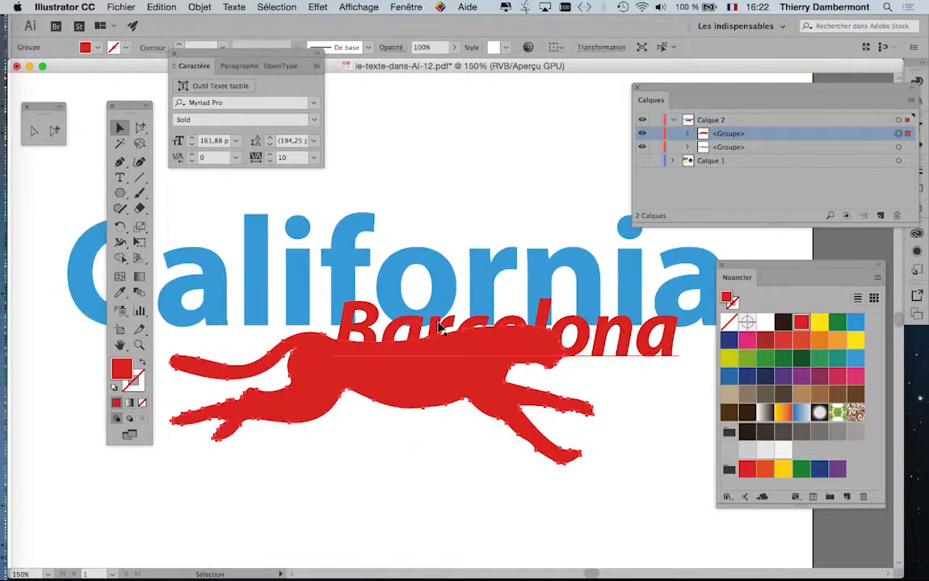
{"action": "left_click", "coordinate": [630, 392]}
{"action": "scroll", "coordinate": [622, 392], "scroll_direction": "up", "scroll_amount": 1}
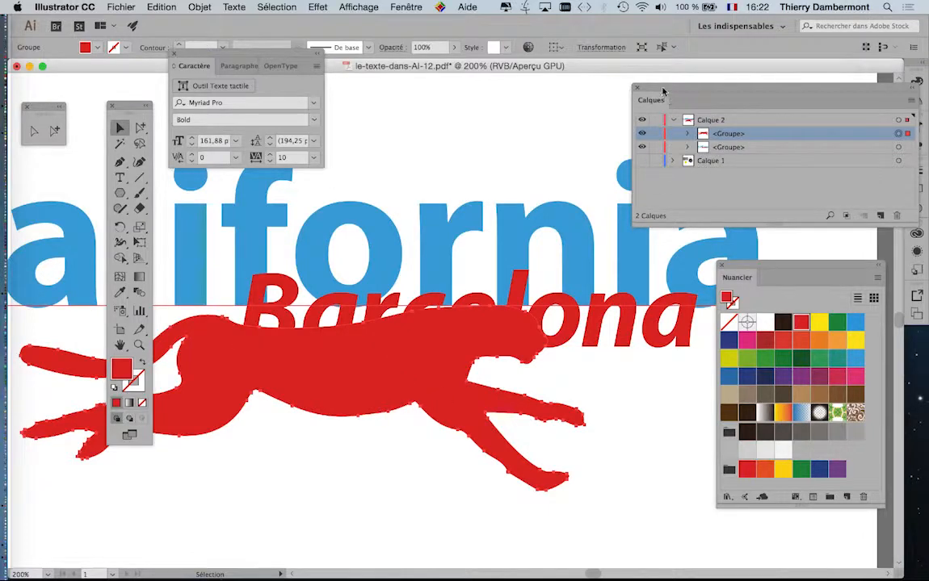
Place the Calques panel over the artwork and target the text group in Calque 2, followed by the cheetah group.
{"action": "left_click_drag", "start_coordinate": [662, 91], "coordinate": [398, 101]}
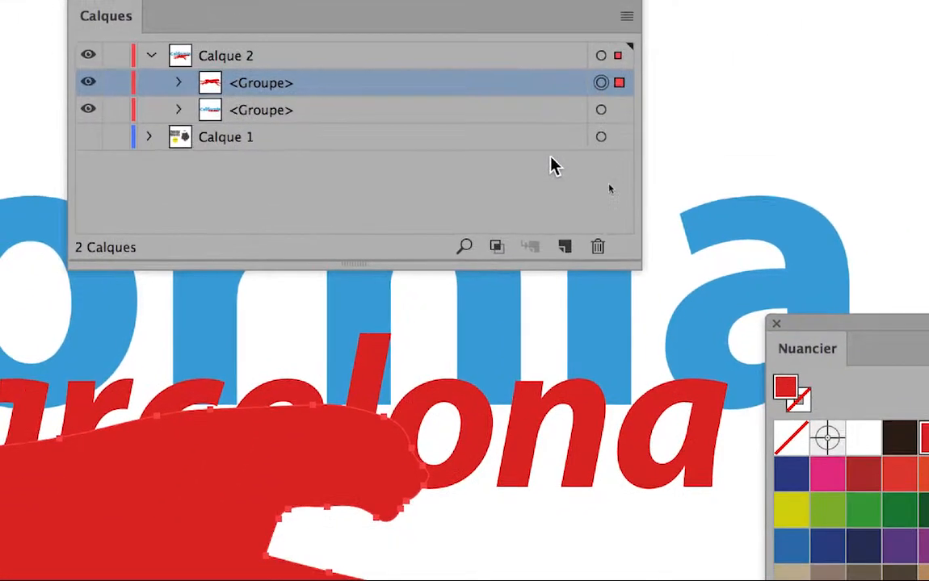
{"action": "left_click", "coordinate": [812, 192]}
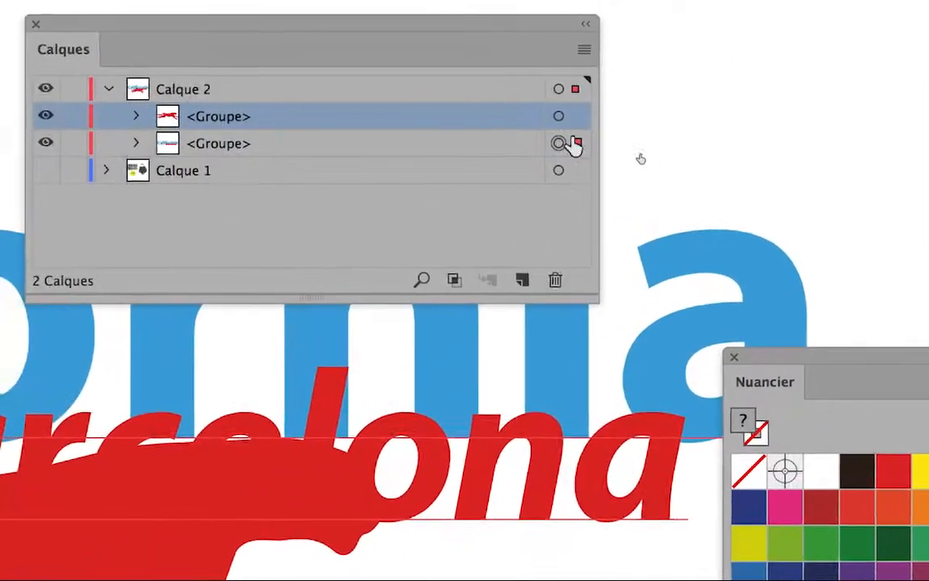
{"action": "left_click", "coordinate": [564, 132]}
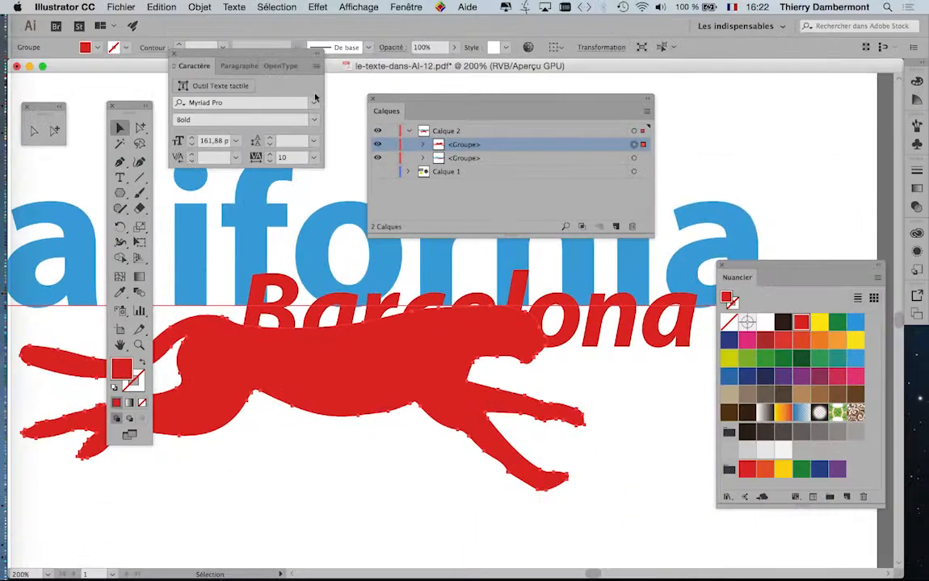
{"action": "left_click", "coordinate": [381, 498]}
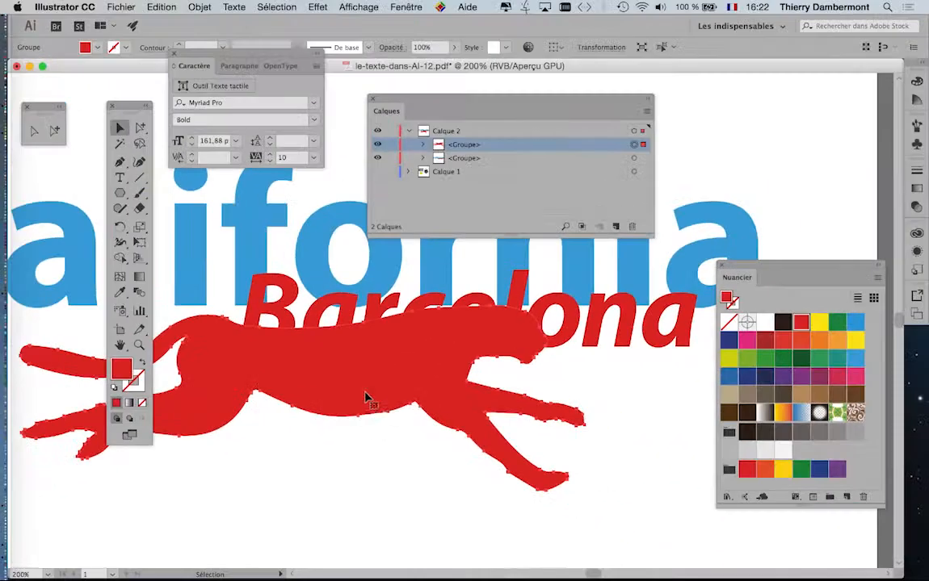
Set the Calque 2 layer colour to Bleu moyen and target the cheetah group again.
{"action": "double_click", "coordinate": [446, 131]}
{"action": "left_click", "coordinate": [333, 135]}
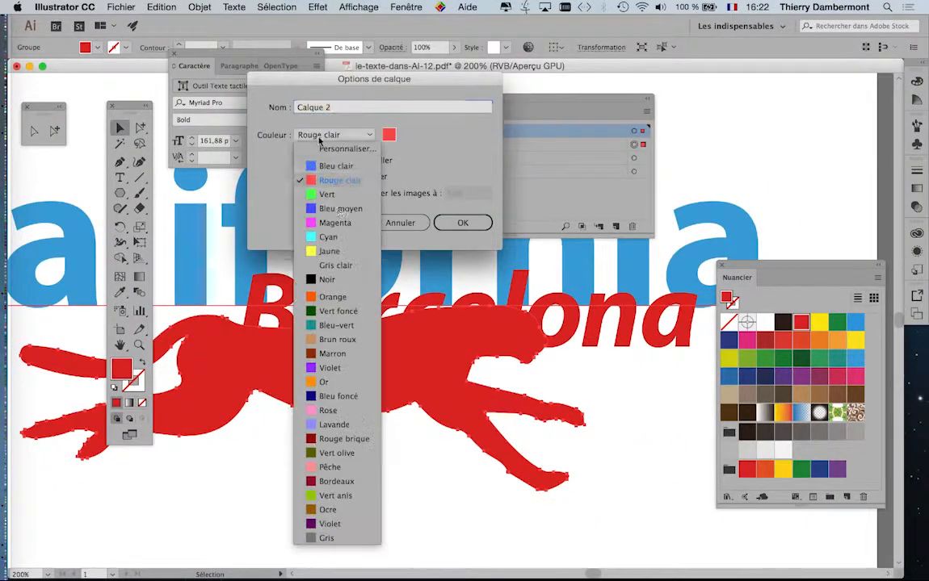
{"action": "left_click", "coordinate": [334, 210]}
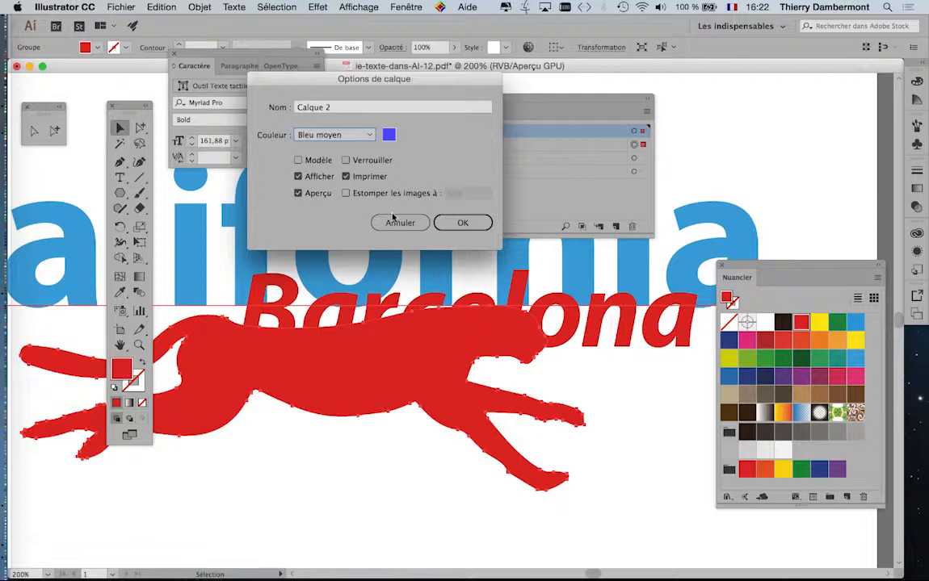
{"action": "left_click", "coordinate": [451, 222]}
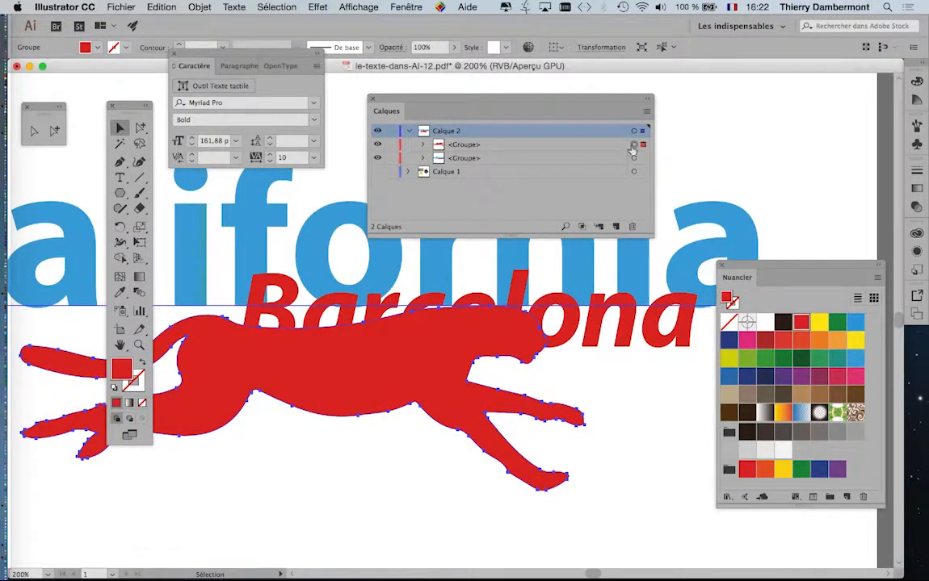
{"action": "left_click", "coordinate": [587, 147]}
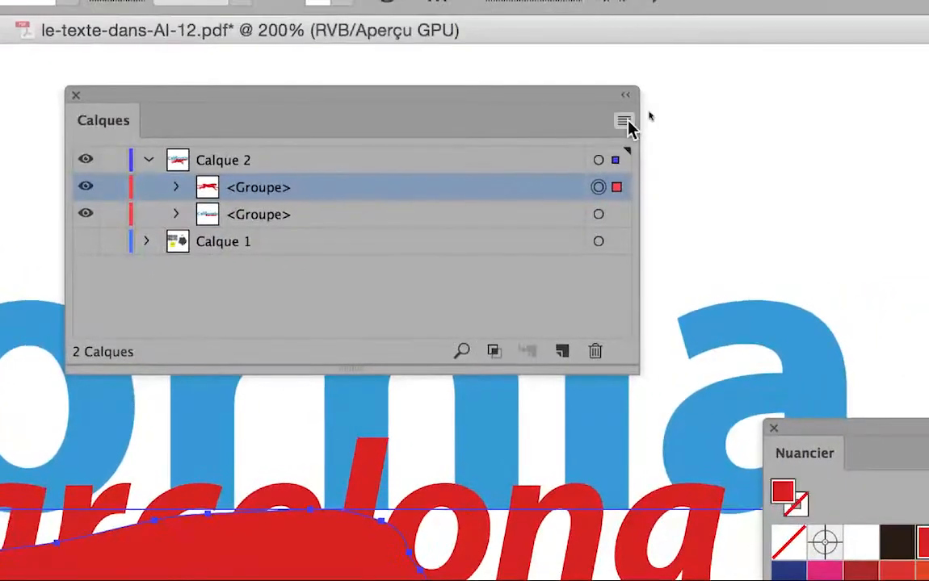
Increase the row size of the Calques panel for larger thumbnails and enlarge the panel to fit all its rows.
{"action": "left_click", "coordinate": [674, 106]}
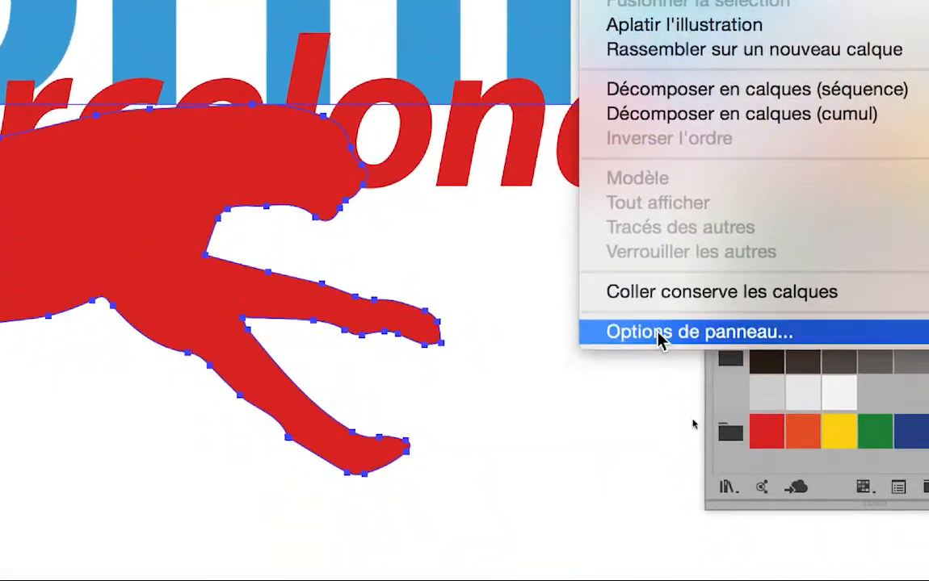
{"action": "left_click", "coordinate": [661, 338]}
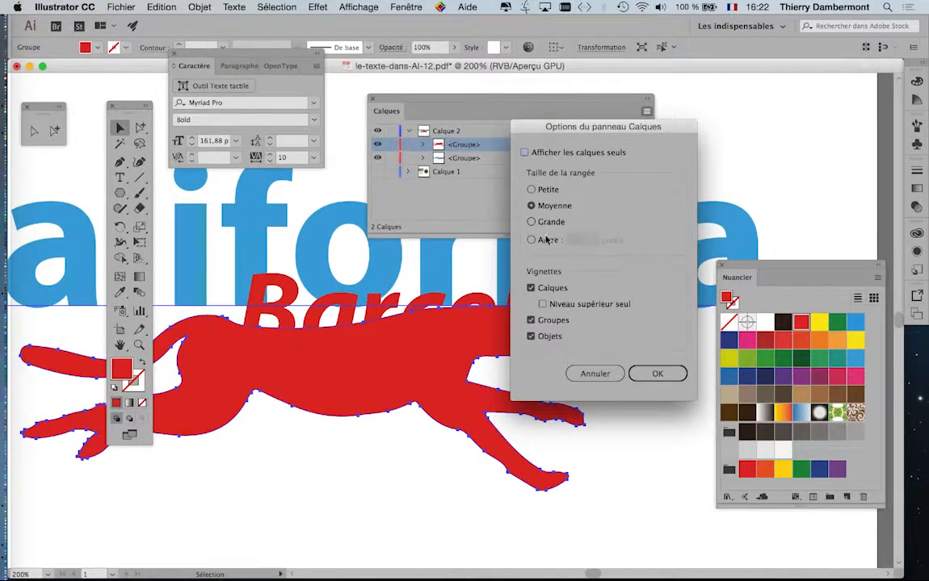
{"action": "key", "text": "Return"}
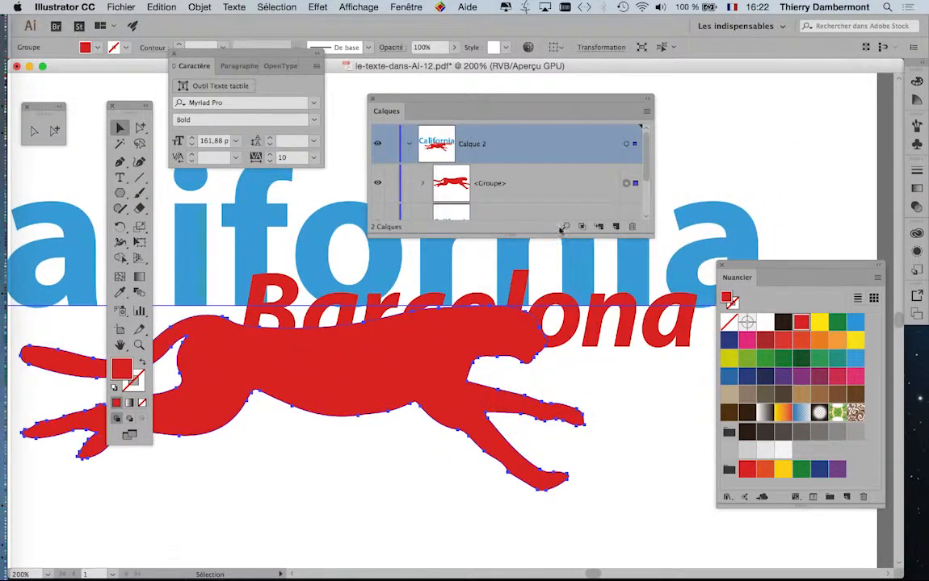
{"action": "left_click_drag", "start_coordinate": [649, 234], "coordinate": [662, 298]}
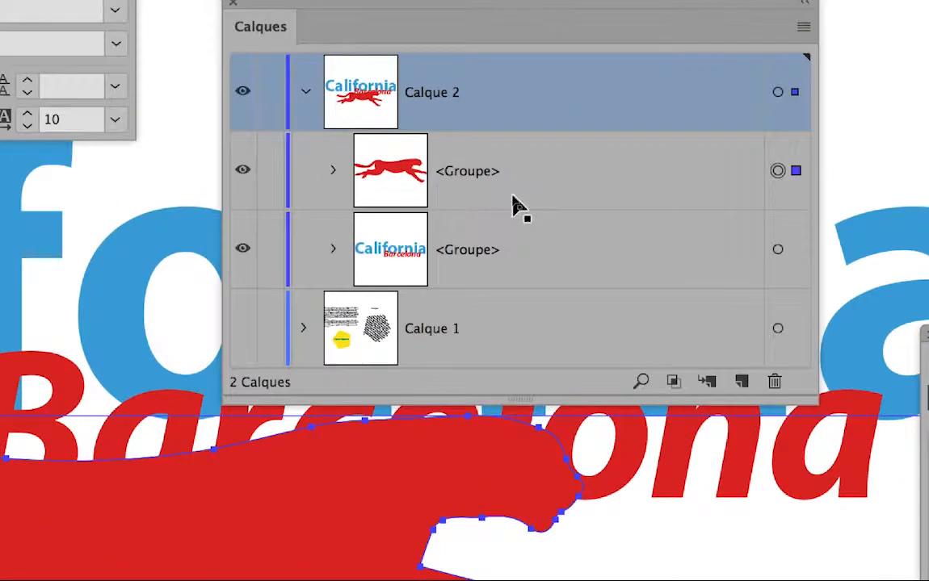
Move the cheetah group beneath the text group within Calque 2 and shift the Calques panel clear of the cheetah.
{"action": "left_click_drag", "start_coordinate": [517, 206], "coordinate": [524, 234]}
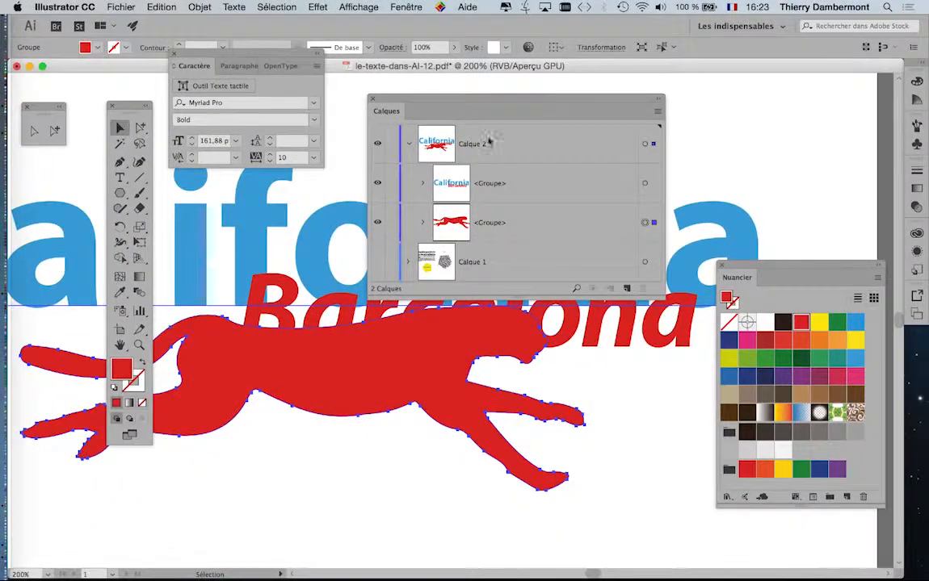
{"action": "left_click_drag", "start_coordinate": [448, 103], "coordinate": [641, 76]}
{"action": "left_click", "coordinate": [369, 502]}
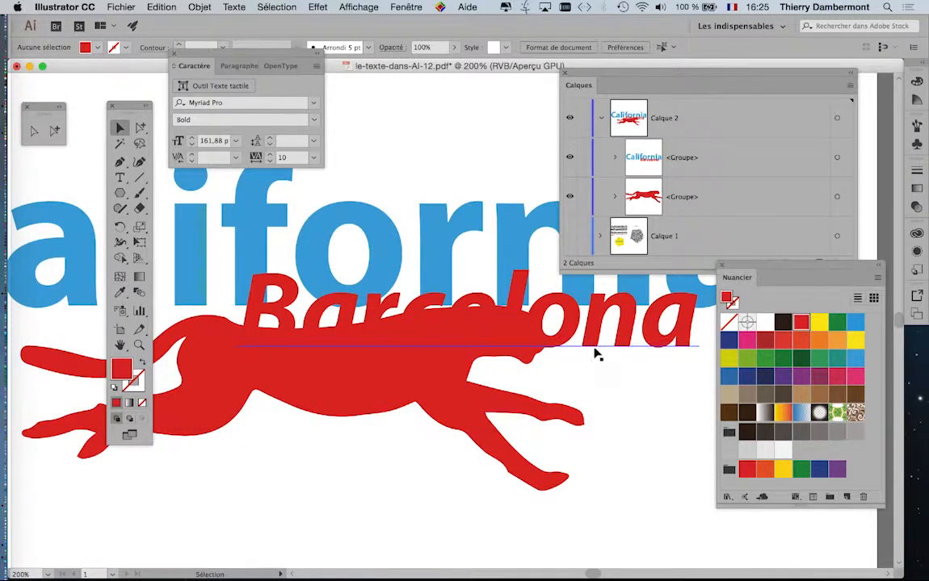
Select only the Barcelona text inside the text group and remove its fill.
{"action": "left_click", "coordinate": [595, 353]}
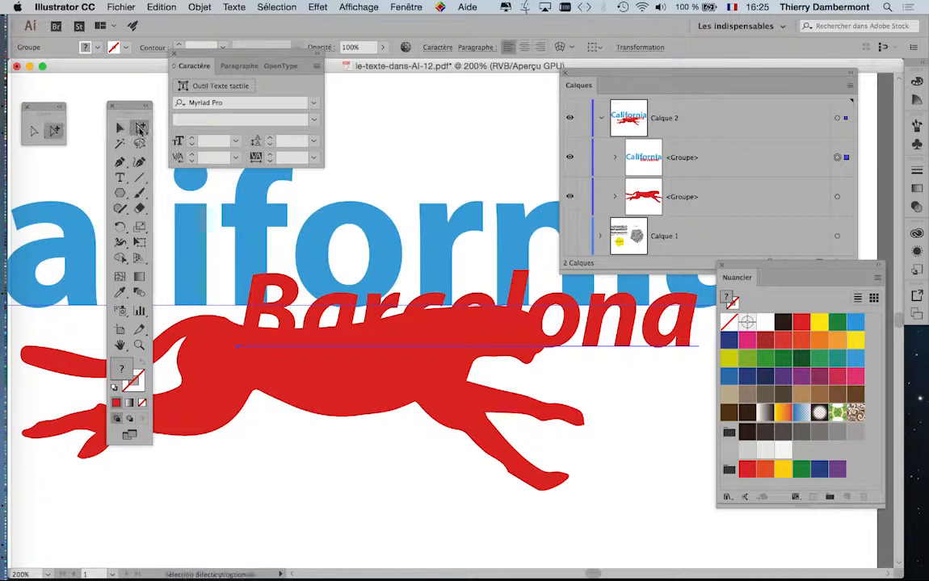
{"action": "left_click", "coordinate": [638, 363]}
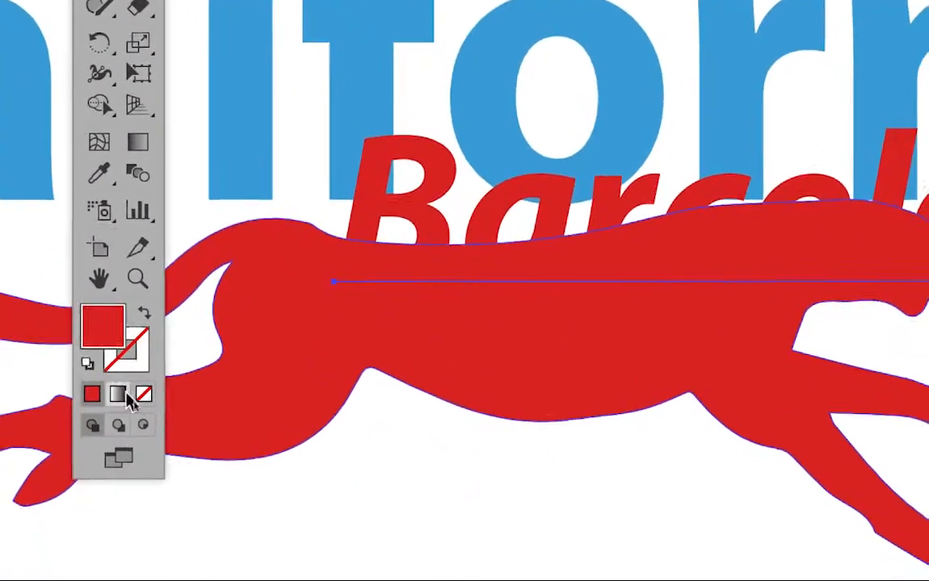
{"action": "left_click", "coordinate": [142, 394]}
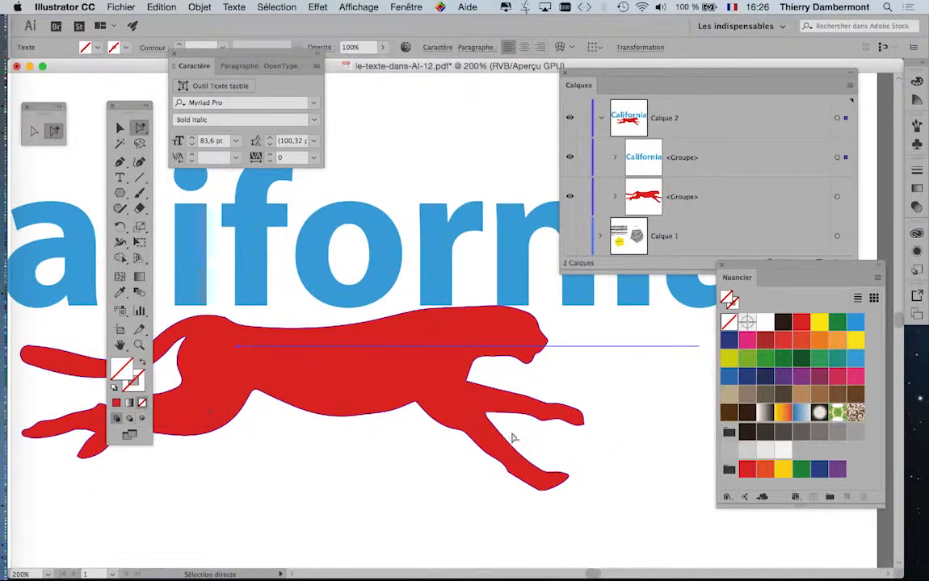
{"action": "scroll", "coordinate": [512, 438], "scroll_direction": "down", "scroll_amount": 2}
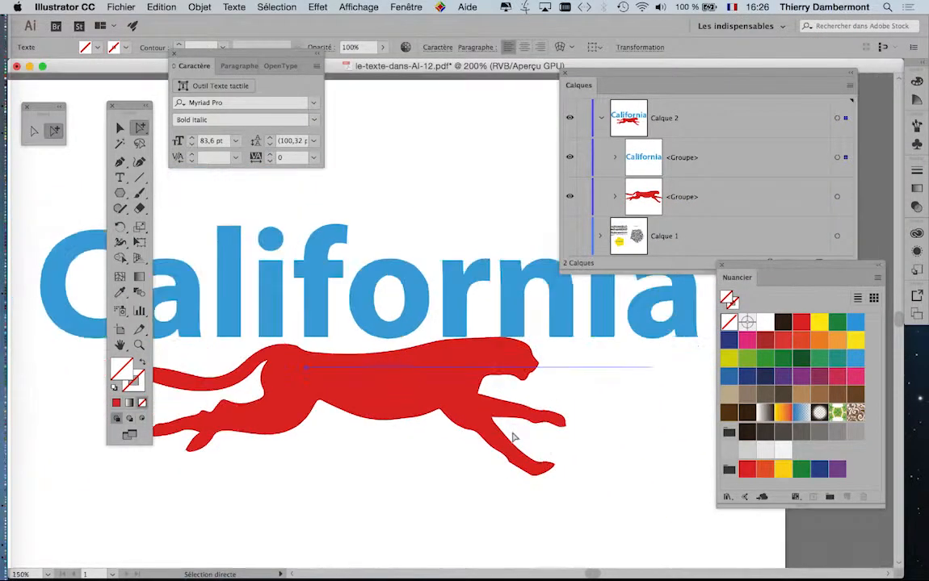
{"action": "left_click_drag", "start_coordinate": [428, 410], "coordinate": [293, 348]}
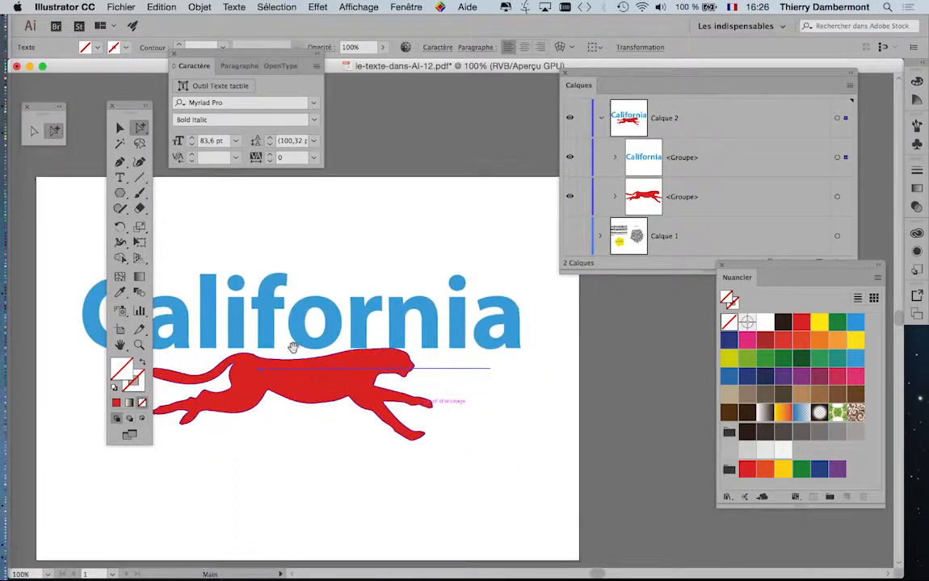
Move the tool panel clear of the artwork and display the Aspect panel over the artboard.
{"action": "left_click_drag", "start_coordinate": [128, 106], "coordinate": [44, 167]}
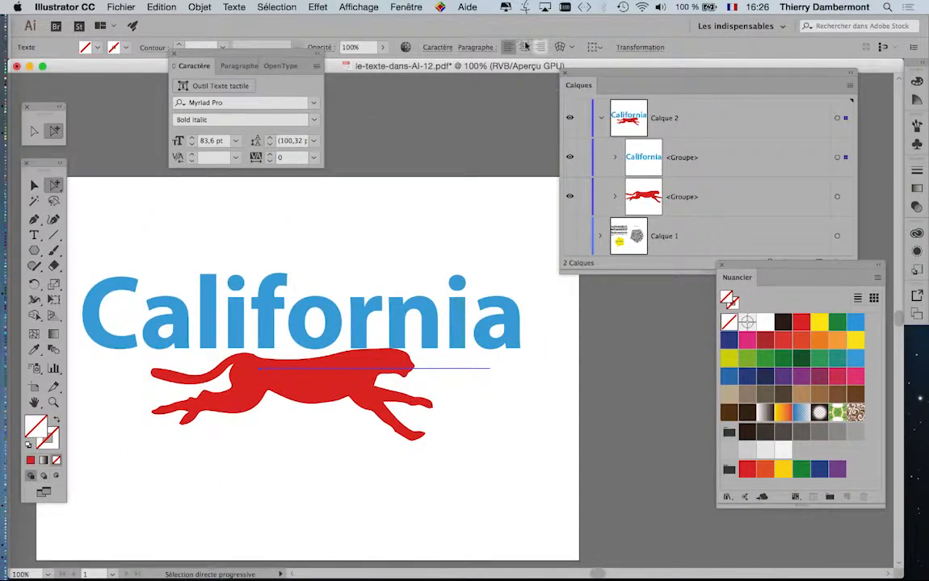
{"action": "left_click", "coordinate": [406, 6]}
{"action": "left_click", "coordinate": [443, 212]}
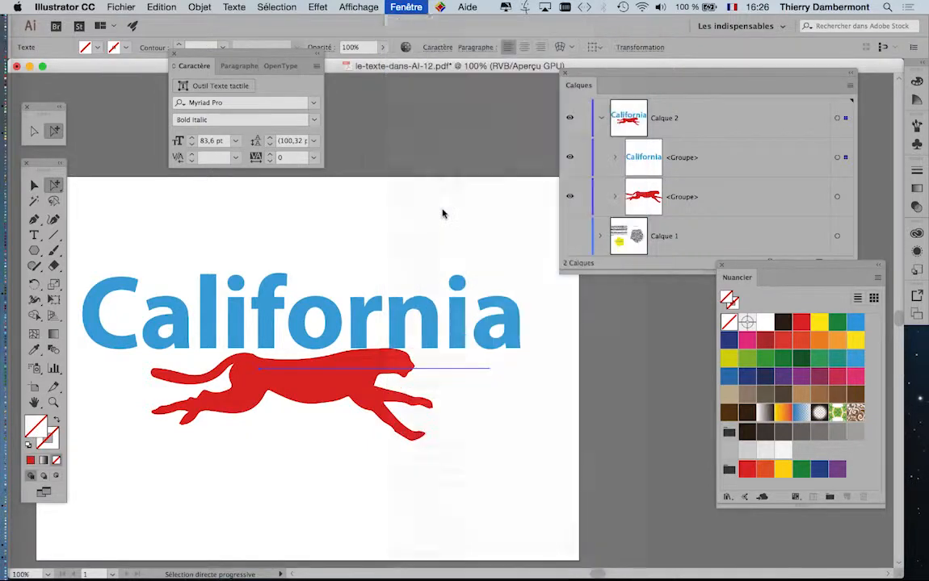
{"action": "left_click_drag", "start_coordinate": [763, 228], "coordinate": [347, 201]}
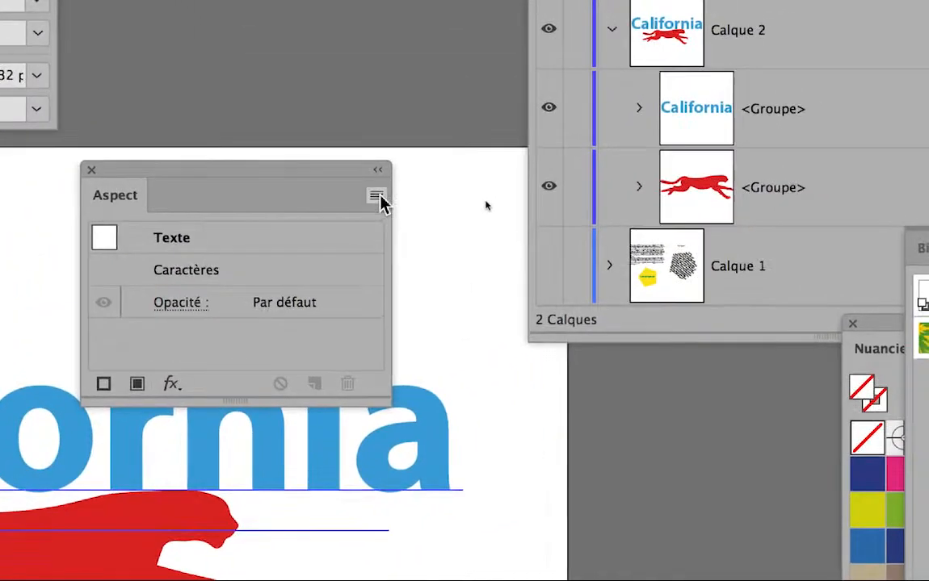
Add a new fill to the Barcelona text object in the Aspect panel and colour it red.
{"action": "left_click", "coordinate": [405, 186]}
{"action": "left_click", "coordinate": [424, 194]}
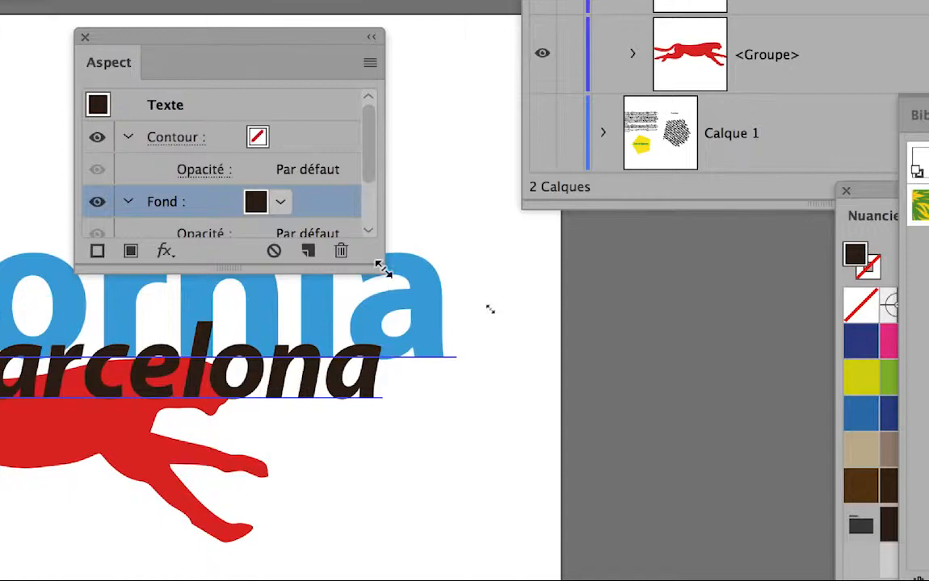
{"action": "left_click_drag", "start_coordinate": [383, 275], "coordinate": [385, 331]}
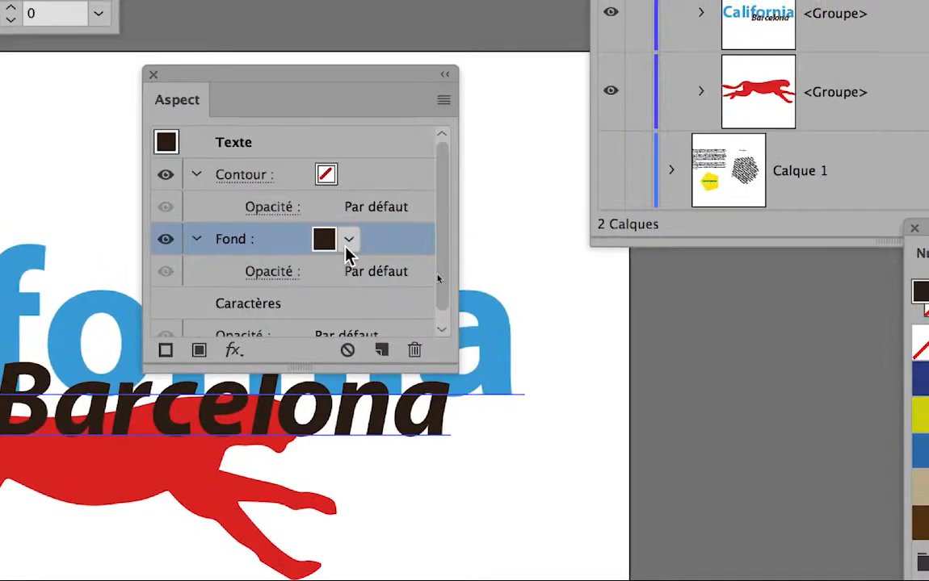
{"action": "left_click", "coordinate": [348, 242]}
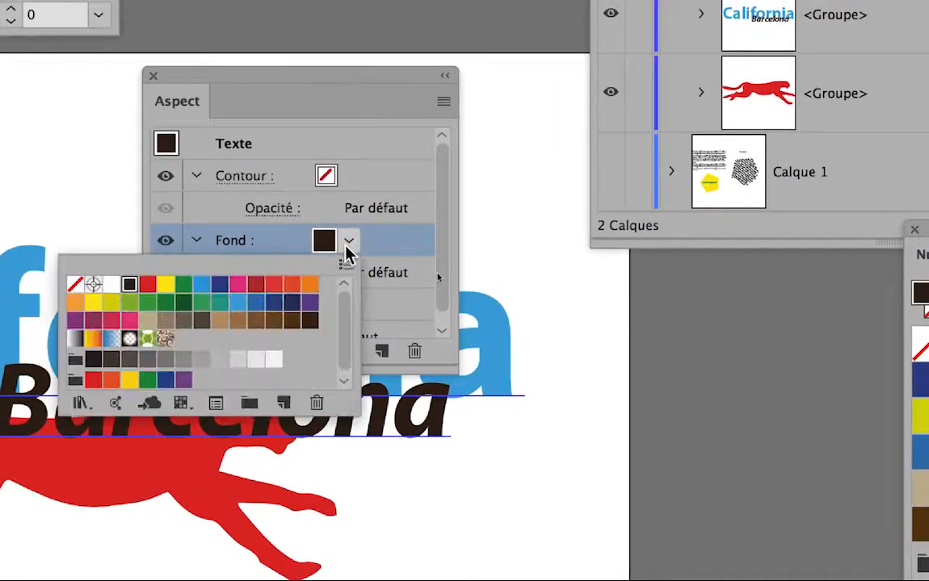
{"action": "left_click", "coordinate": [146, 284]}
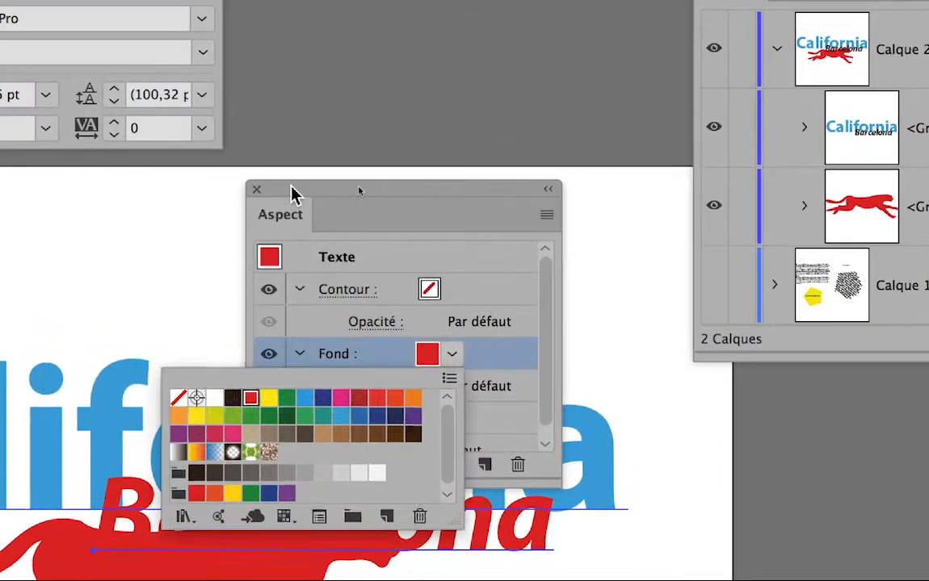
{"action": "left_click", "coordinate": [293, 193]}
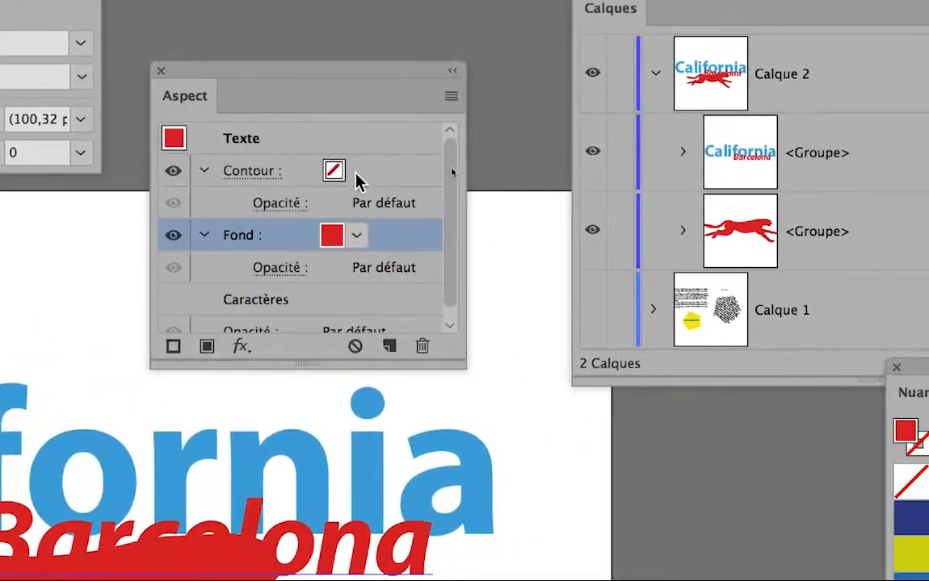
Give the Barcelona text a white 4 pt stroke and enlarge the Aspect panel to show all its attributes.
{"action": "left_click", "coordinate": [372, 164]}
{"action": "left_click", "coordinate": [372, 164]}
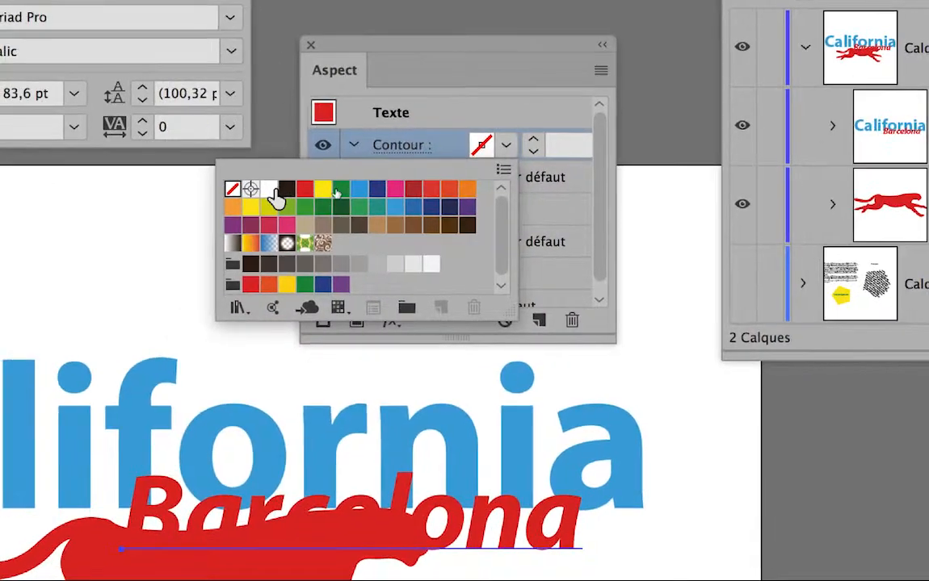
{"action": "left_click", "coordinate": [118, 214]}
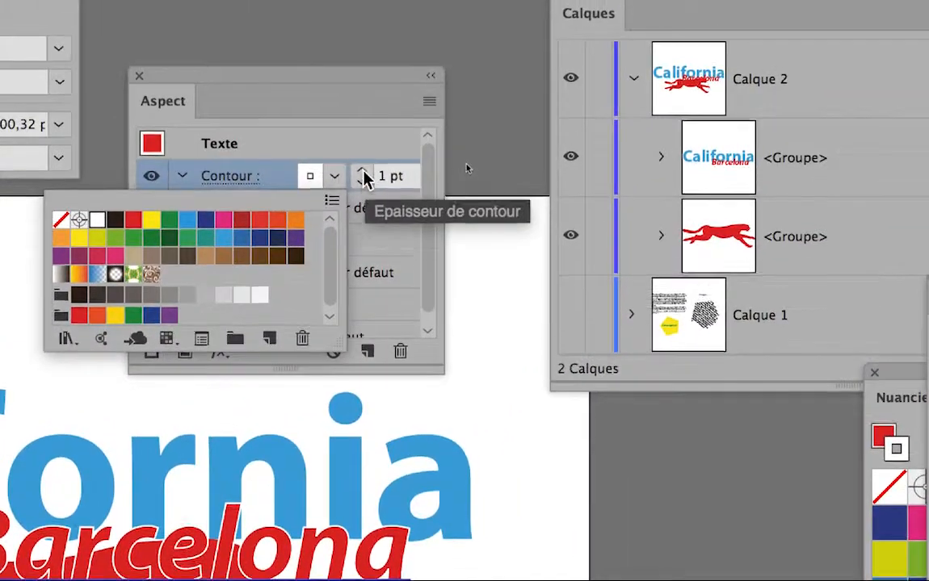
{"action": "left_click", "coordinate": [535, 140]}
{"action": "left_click", "coordinate": [362, 172]}
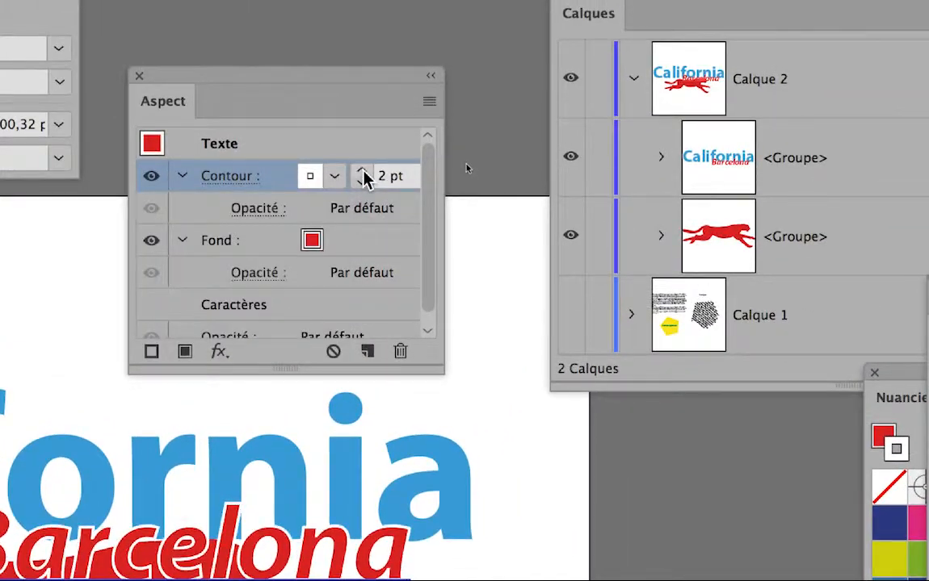
{"action": "left_click", "coordinate": [362, 173]}
{"action": "left_click", "coordinate": [362, 173]}
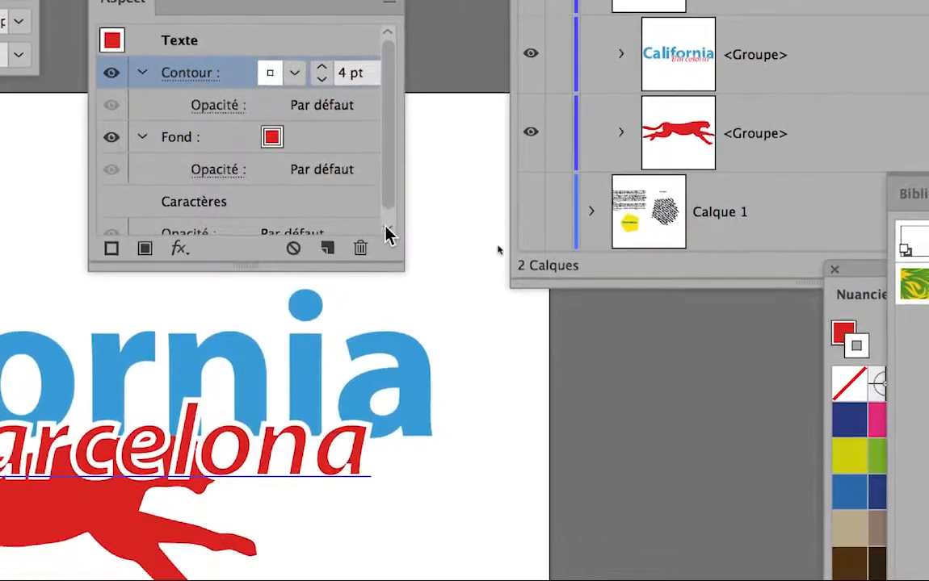
{"action": "left_click_drag", "start_coordinate": [417, 326], "coordinate": [507, 352]}
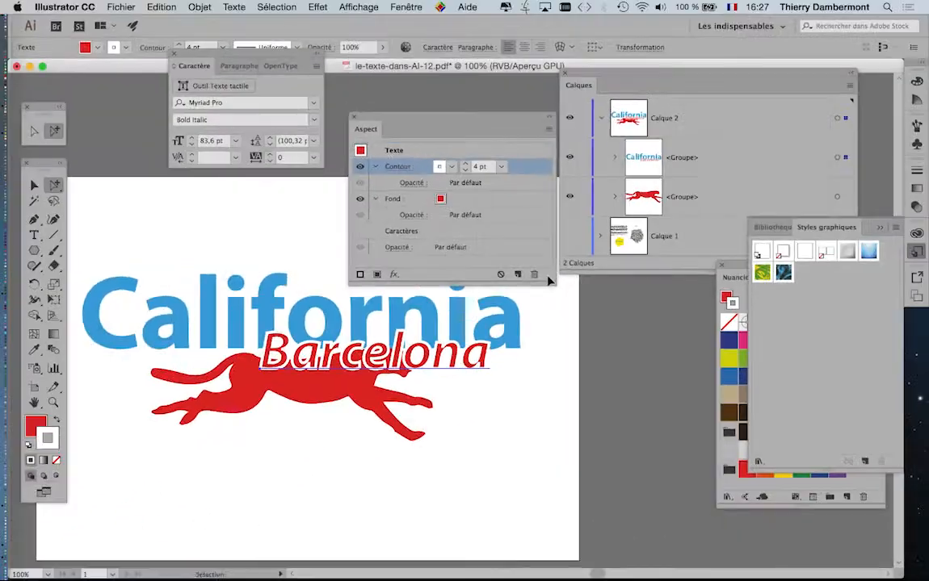
{"action": "key", "text": "super+alt+2"}
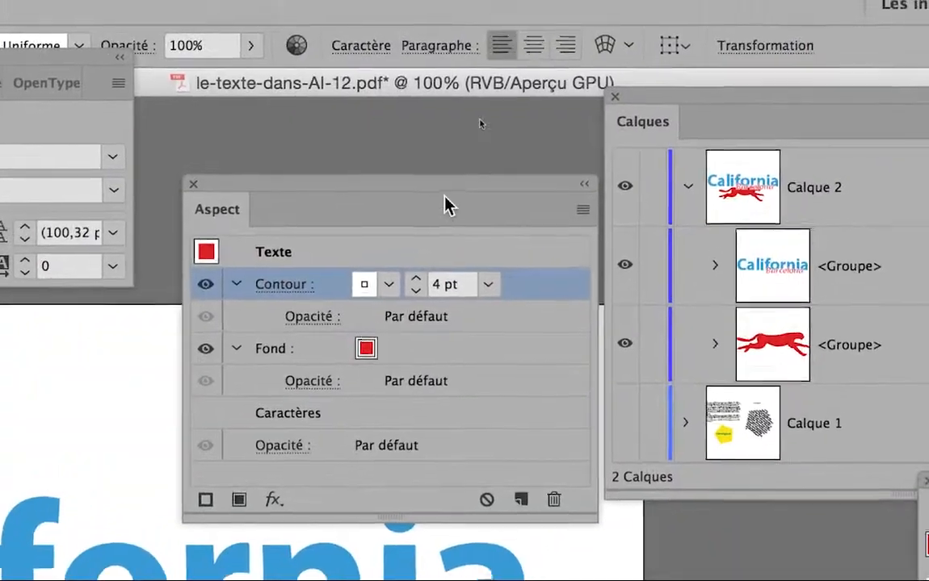
Increase the Barcelona text's white stroke to 6 pt and reorder it beneath the red fill in the Aspect panel.
{"action": "left_click_drag", "start_coordinate": [452, 181], "coordinate": [14, 497]}
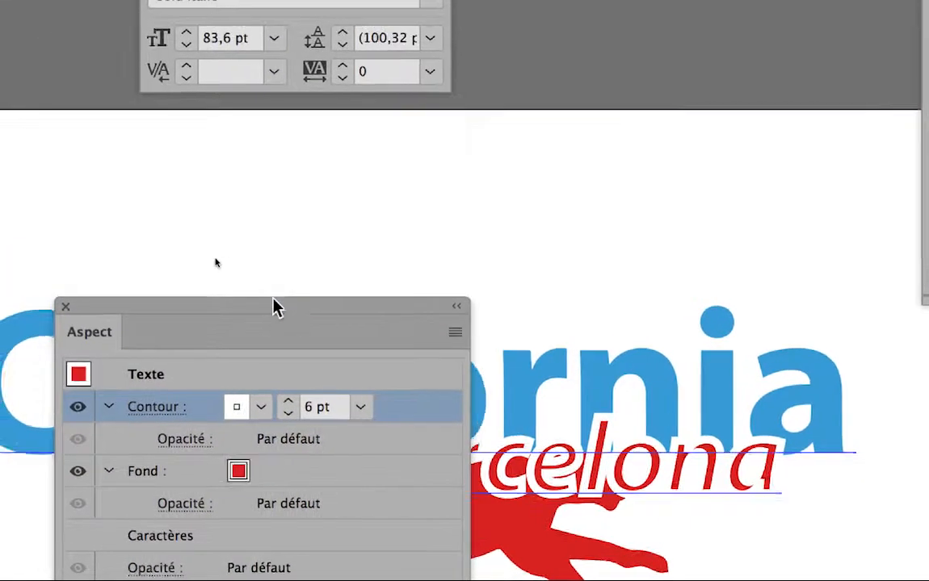
{"action": "left_click_drag", "start_coordinate": [263, 243], "coordinate": [235, 265]}
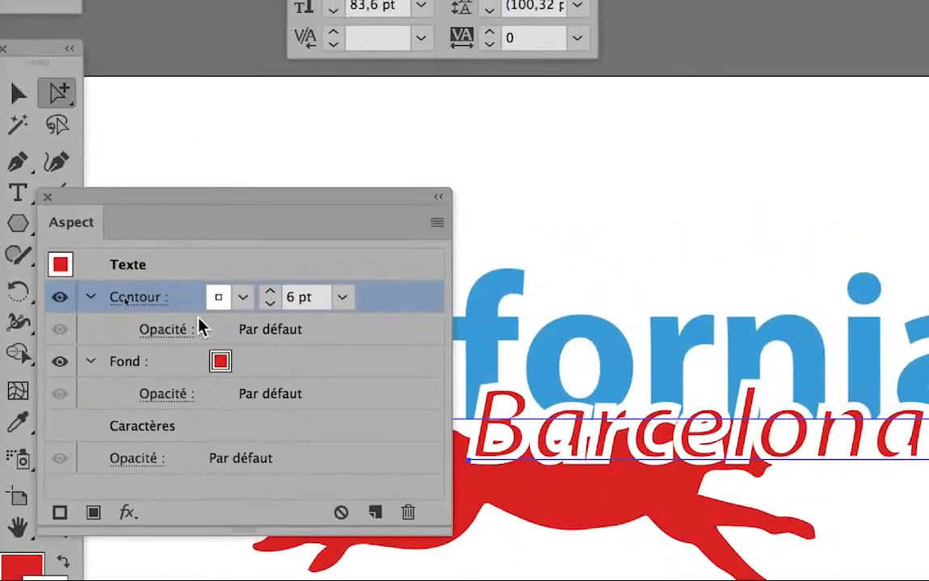
{"action": "left_click_drag", "start_coordinate": [195, 318], "coordinate": [205, 409]}
{"action": "left_click_drag", "start_coordinate": [199, 351], "coordinate": [201, 356]}
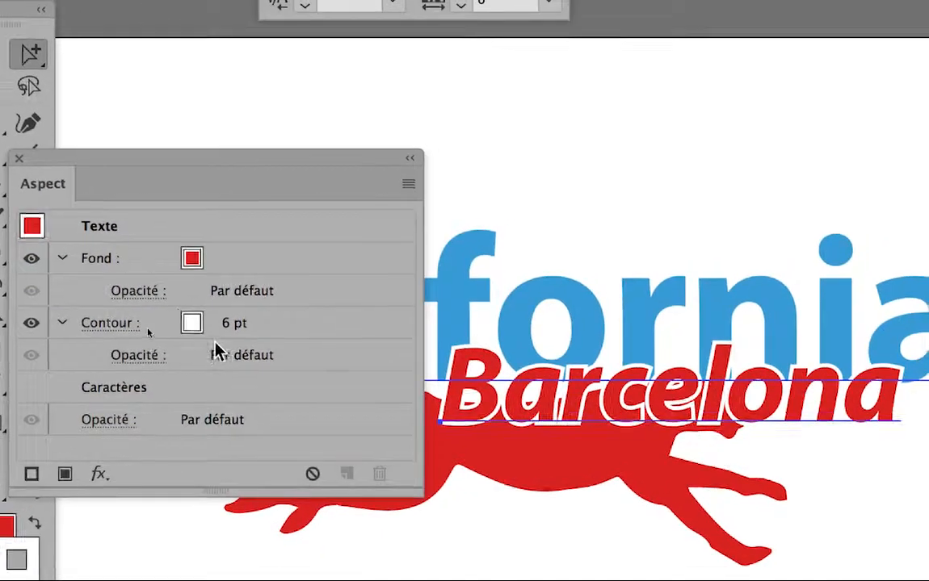
Set the weight of the Barcelona text's white stroke to 5 pt.
{"action": "left_click", "coordinate": [260, 325]}
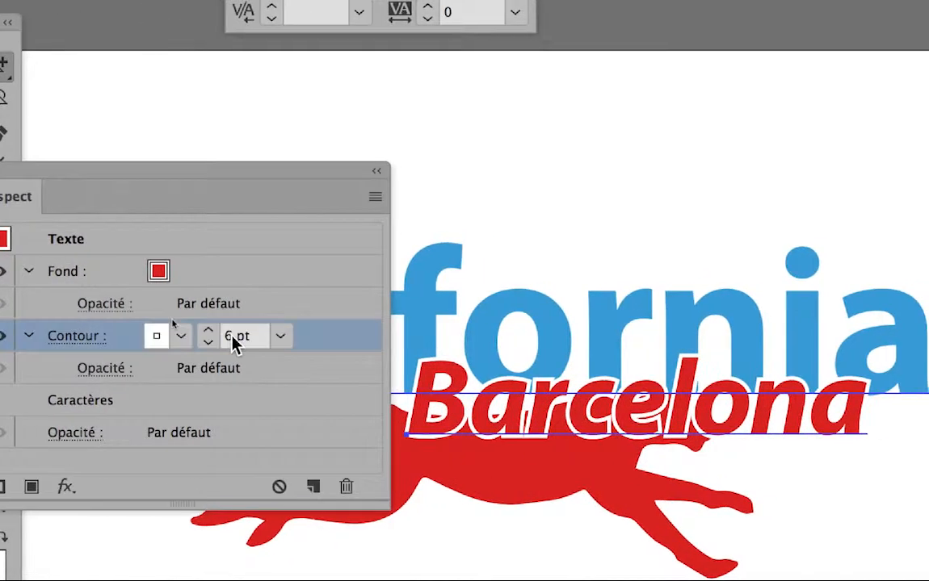
{"action": "left_click", "coordinate": [242, 320]}
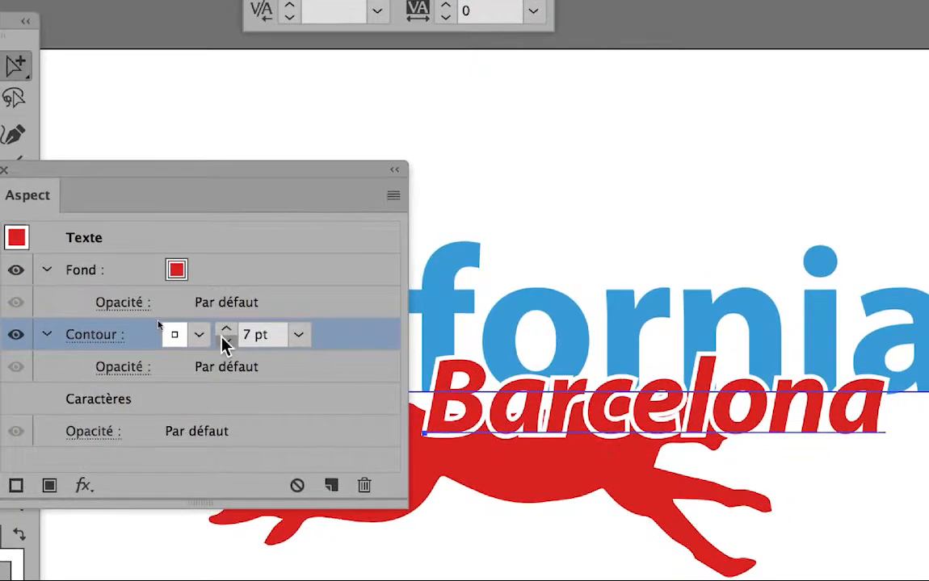
{"action": "left_click", "coordinate": [222, 349]}
{"action": "left_click", "coordinate": [226, 342]}
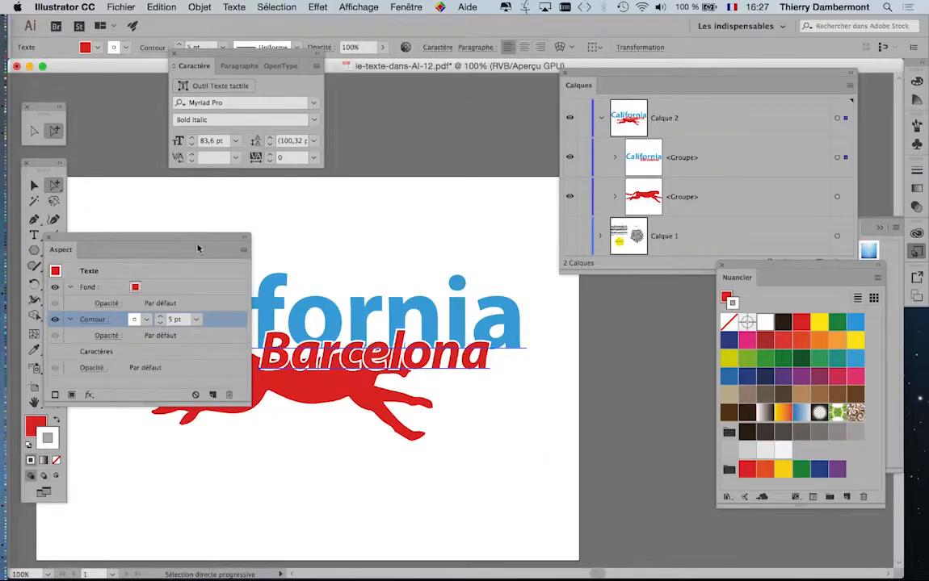
Move the Aspect panel off the artwork, shift the cheetah group right beneath the Barcelona text, and deselect it.
{"action": "left_click_drag", "start_coordinate": [198, 248], "coordinate": [514, 117]}
{"action": "left_click", "coordinate": [313, 394]}
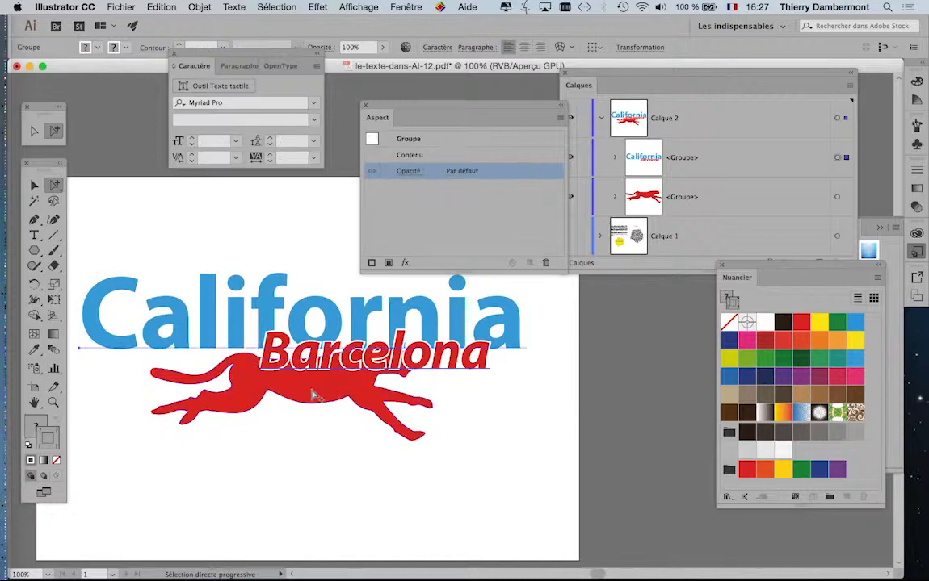
{"action": "left_click", "coordinate": [313, 408]}
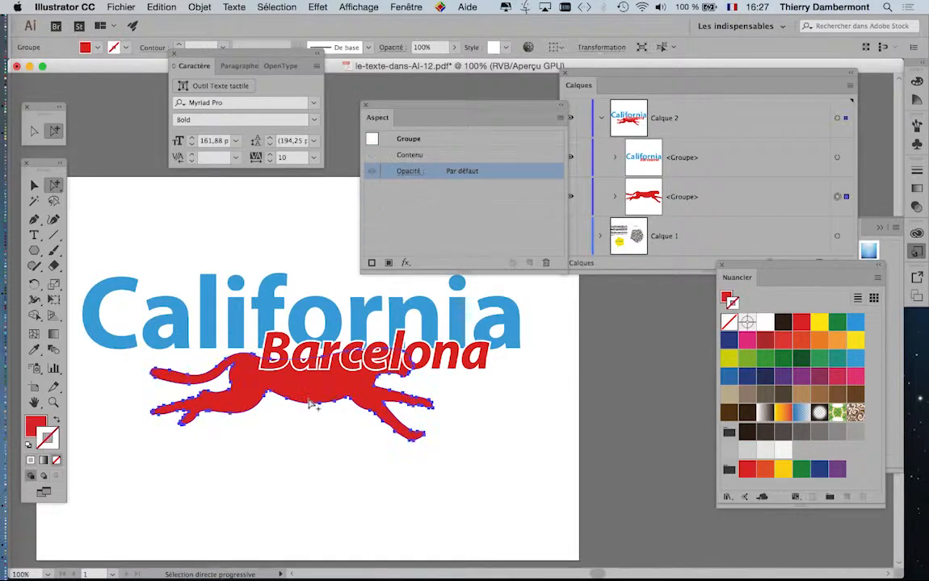
{"action": "left_click_drag", "start_coordinate": [321, 411], "coordinate": [402, 407]}
{"action": "left_click", "coordinate": [397, 454]}
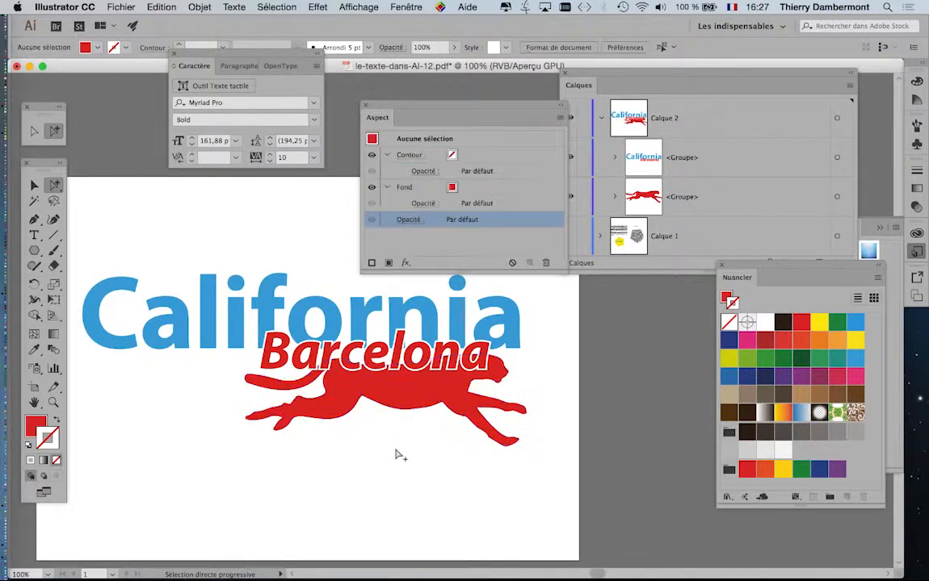
{"action": "key", "text": "super+plus"}
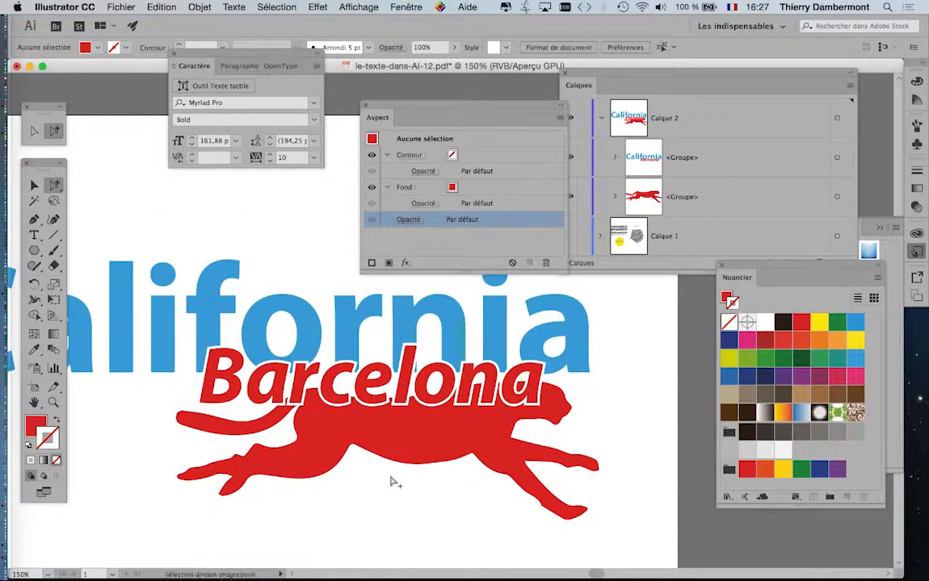
{"action": "scroll", "coordinate": [365, 434], "scroll_direction": "up", "scroll_amount": 1, "text": "alt"}
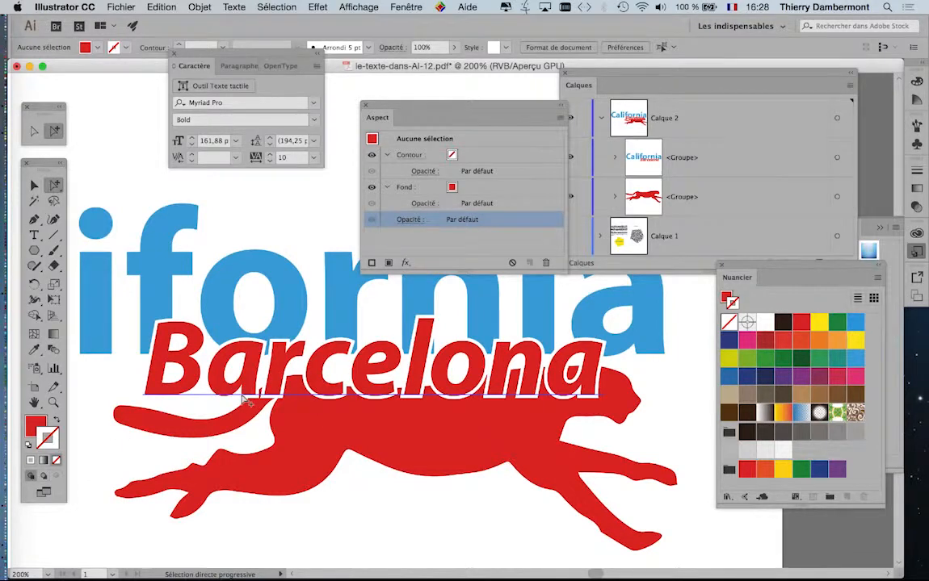
Check the Aspect panel's options for the selected Barcelona text and dock the panel with the Calques panel.
{"action": "left_click_drag", "start_coordinate": [543, 113], "coordinate": [494, 100]}
{"action": "left_click", "coordinate": [511, 103]}
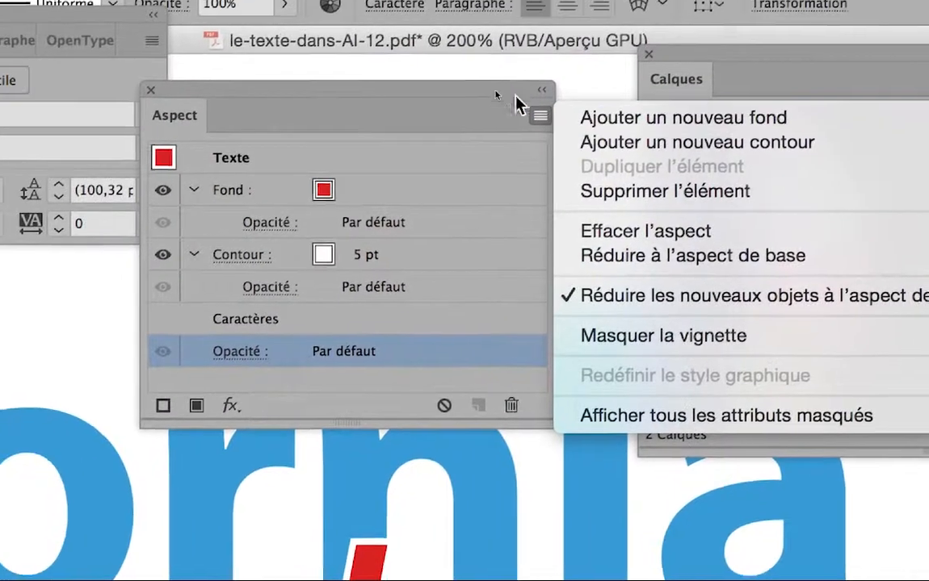
{"action": "left_click", "coordinate": [441, 82]}
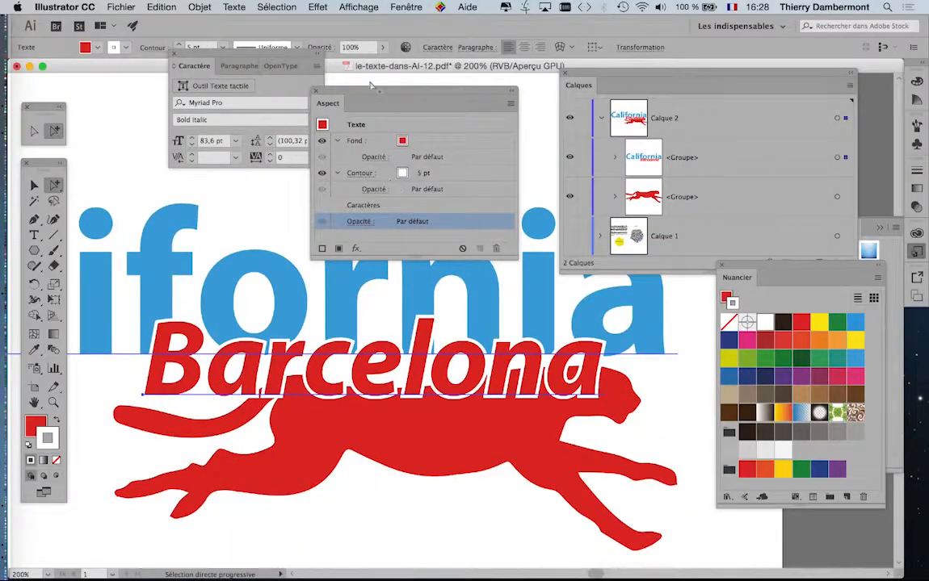
{"action": "left_click_drag", "start_coordinate": [373, 92], "coordinate": [627, 80]}
Create a new point text with the placeholder Lorem ipsum in the empty area below the cheetah.
{"action": "scroll", "coordinate": [437, 313], "scroll_direction": "down", "scroll_amount": 1}
{"action": "scroll", "coordinate": [342, 389], "scroll_direction": "down", "scroll_amount": 5}
{"action": "scroll", "coordinate": [339, 276], "scroll_direction": "left", "scroll_amount": 3}
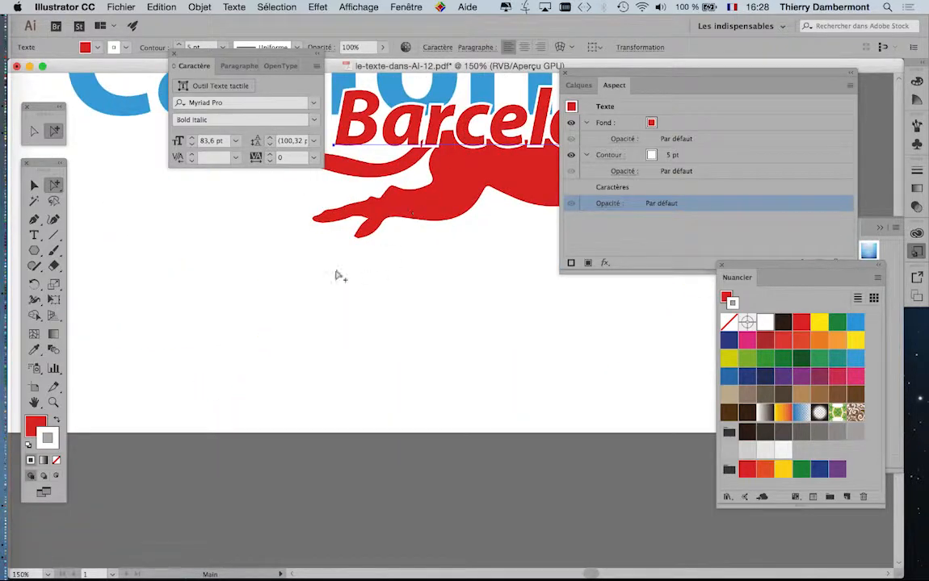
{"action": "left_click", "coordinate": [34, 235]}
{"action": "left_click", "coordinate": [210, 303]}
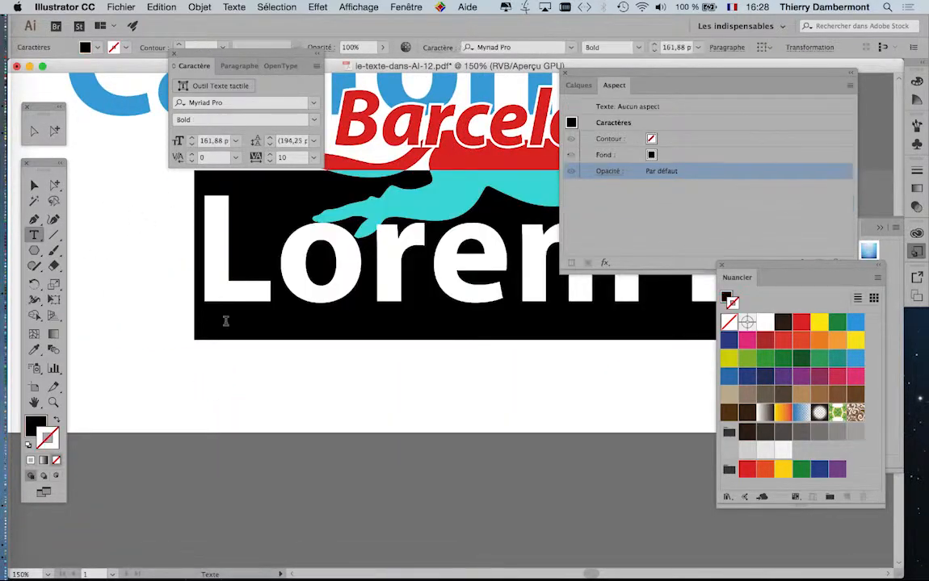
{"action": "scroll", "coordinate": [289, 346], "scroll_direction": "down", "scroll_amount": 1}
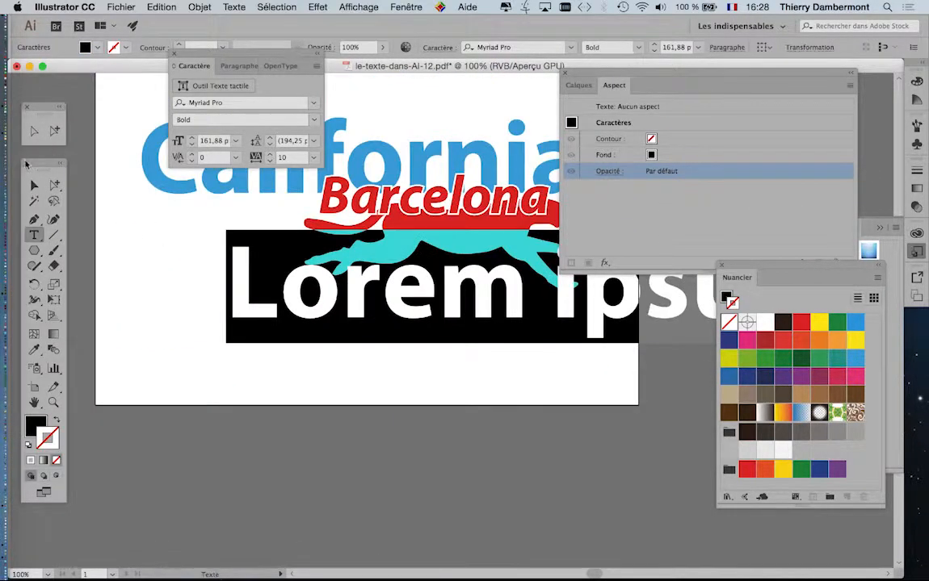
Move the Lorem ipsum text clear below the cheetah and scale it down proportionally to about 92 pt.
{"action": "left_click", "coordinate": [34, 185]}
{"action": "left_click_drag", "start_coordinate": [317, 354], "coordinate": [294, 367]}
{"action": "left_click", "coordinate": [56, 298]}
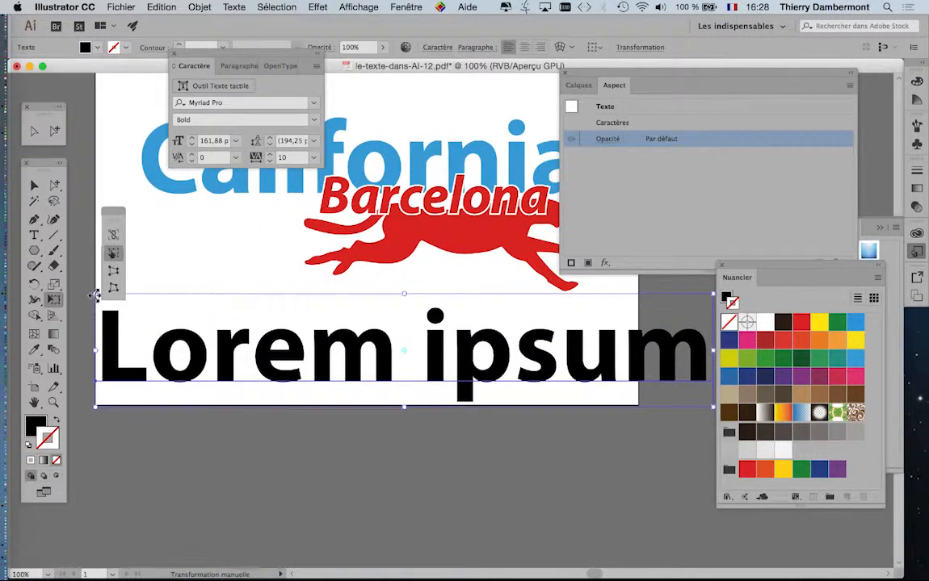
{"action": "left_click_drag", "start_coordinate": [94, 295], "coordinate": [228, 317]}
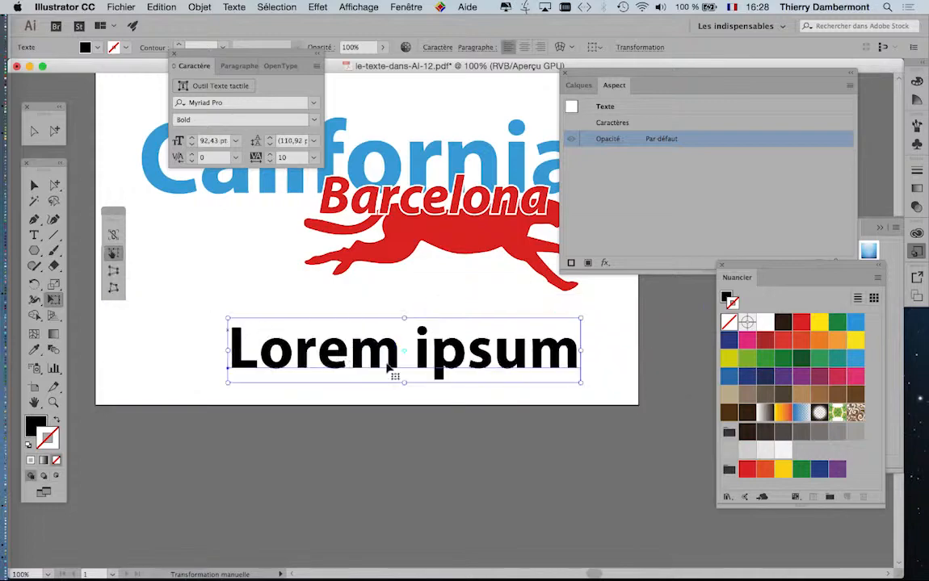
Move the tool panel away from the swatches and give the Lorem ipsum text an orange-red fill and green stroke.
{"action": "key", "text": "super+plus"}
{"action": "left_click_drag", "start_coordinate": [49, 169], "coordinate": [487, 69]}
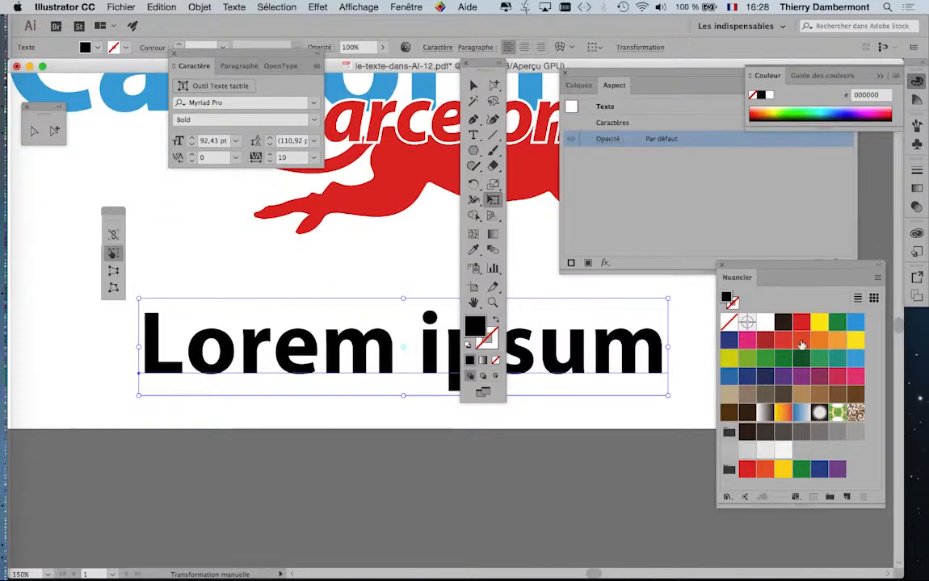
{"action": "left_click", "coordinate": [801, 342]}
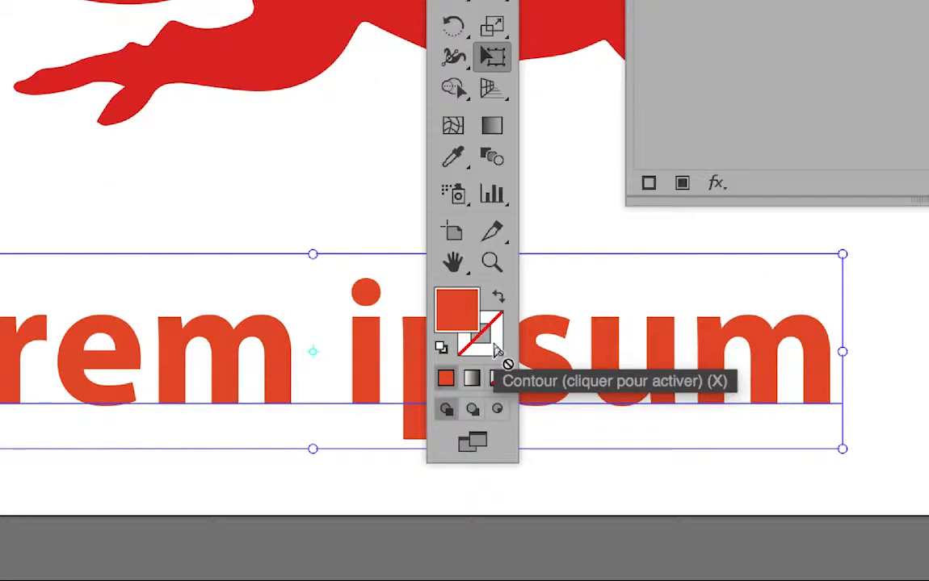
{"action": "left_click", "coordinate": [495, 345]}
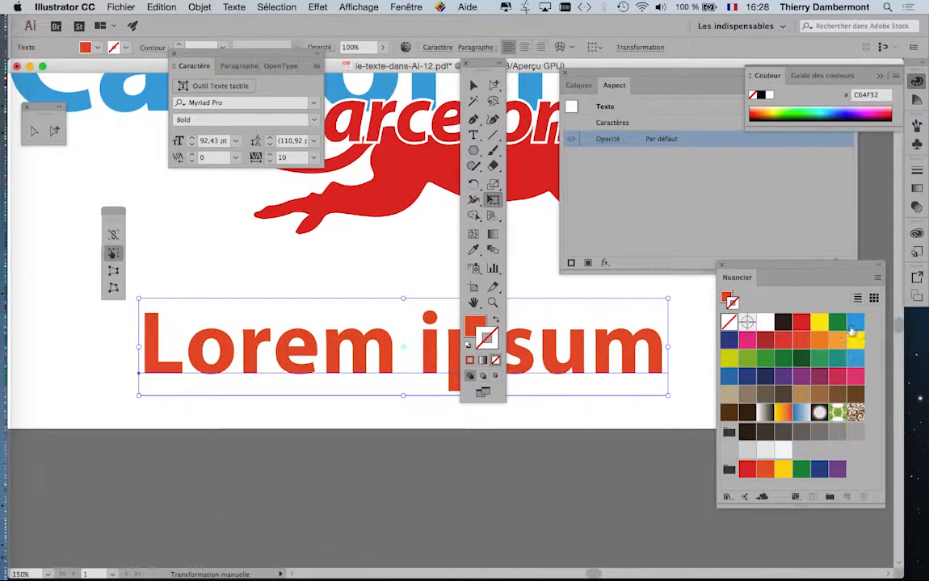
{"action": "left_click", "coordinate": [837, 321]}
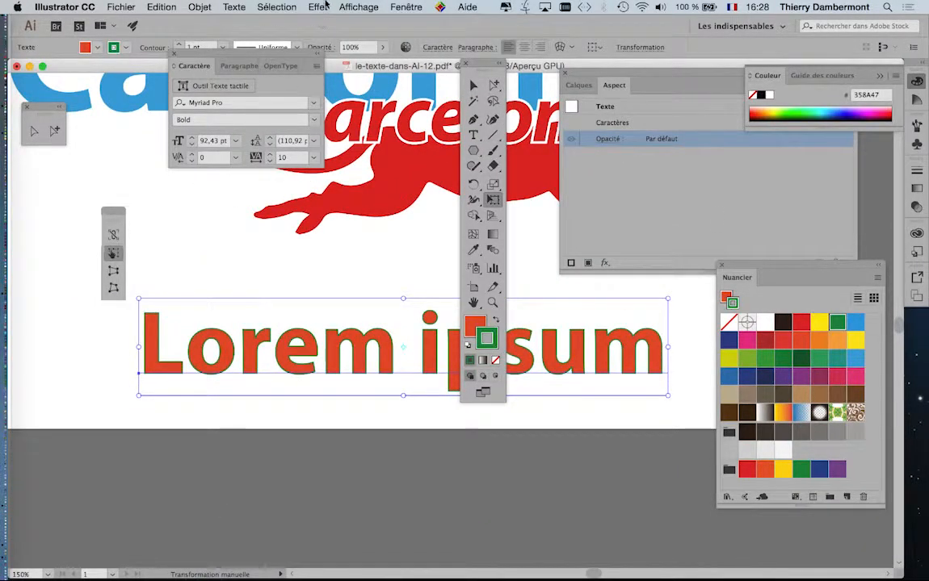
Float the Contour panel above the Lorem ipsum text and set its green stroke to 8 pt.
{"action": "left_click", "coordinate": [406, 6]}
{"action": "left_click", "coordinate": [432, 262]}
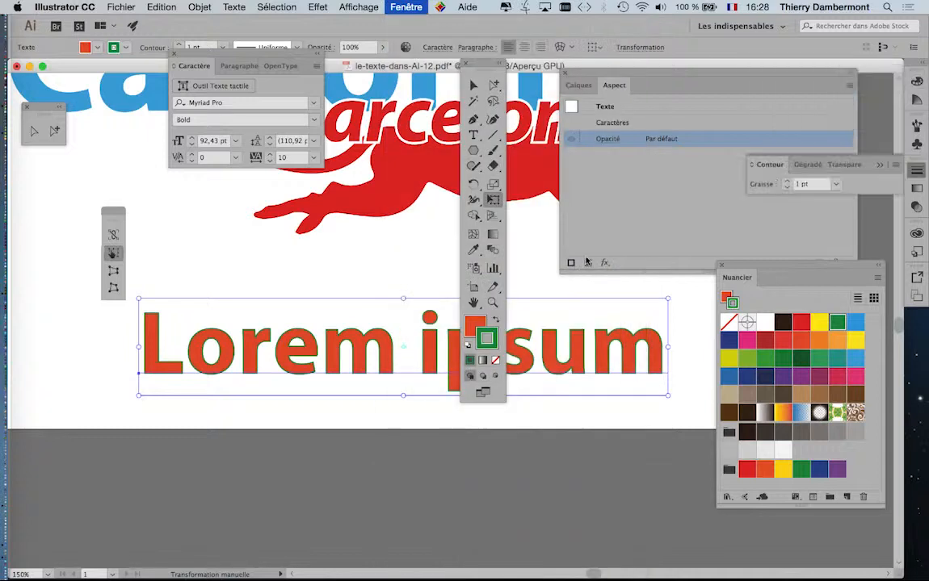
{"action": "left_click_drag", "start_coordinate": [769, 164], "coordinate": [264, 283]}
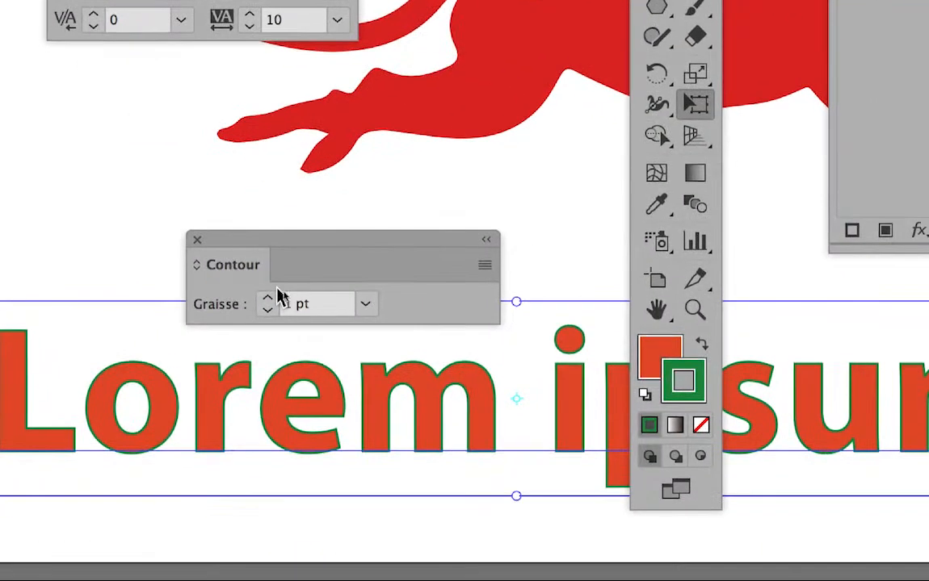
{"action": "left_click", "coordinate": [266, 297], "text": "shift"}
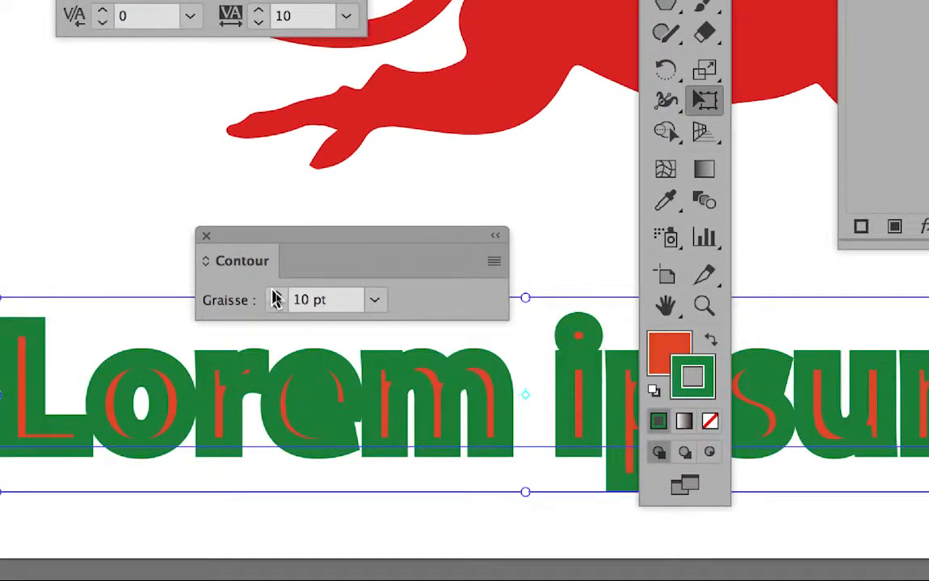
{"action": "left_click", "coordinate": [268, 308]}
{"action": "left_click", "coordinate": [267, 308]}
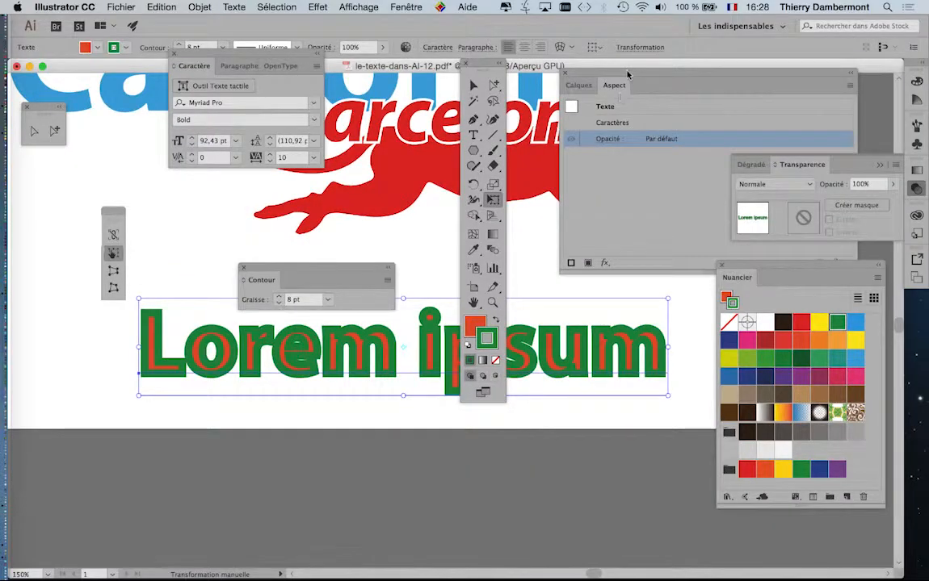
Arrange the Aspect and tool panels around the Lorem ipsum text and remove its stroke and fill.
{"action": "left_click_drag", "start_coordinate": [626, 75], "coordinate": [608, 161]}
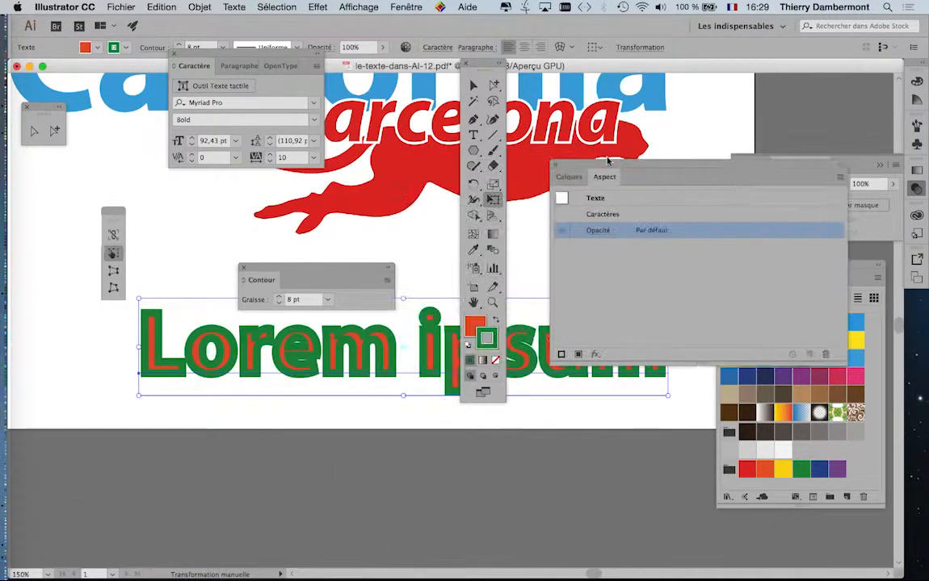
{"action": "left_click_drag", "start_coordinate": [487, 64], "coordinate": [37, 188]}
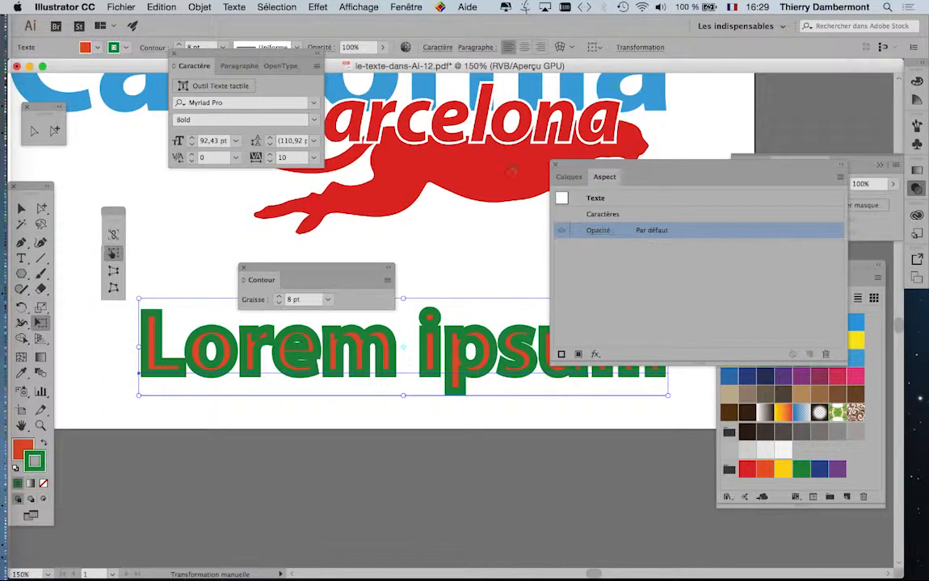
{"action": "left_click_drag", "start_coordinate": [606, 169], "coordinate": [499, 209]}
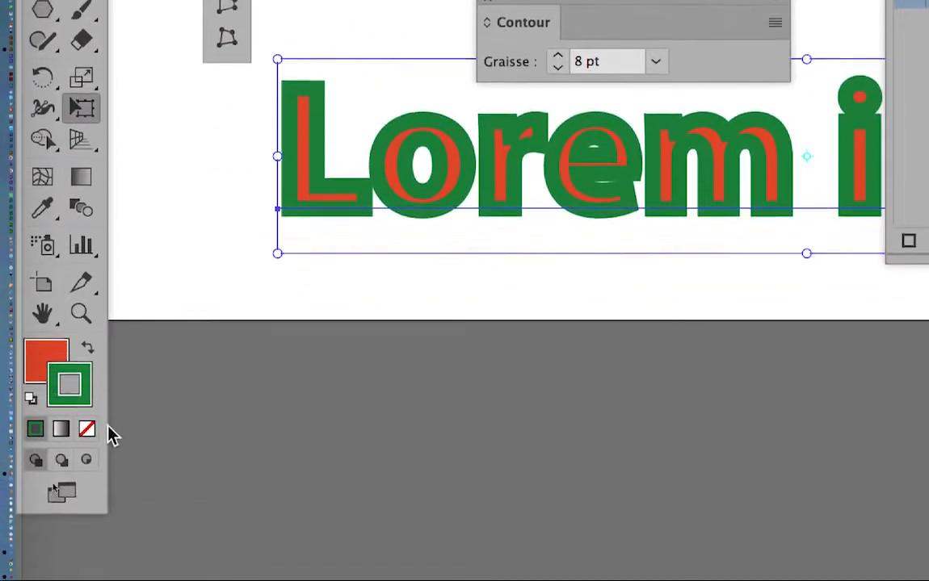
{"action": "left_click", "coordinate": [86, 429]}
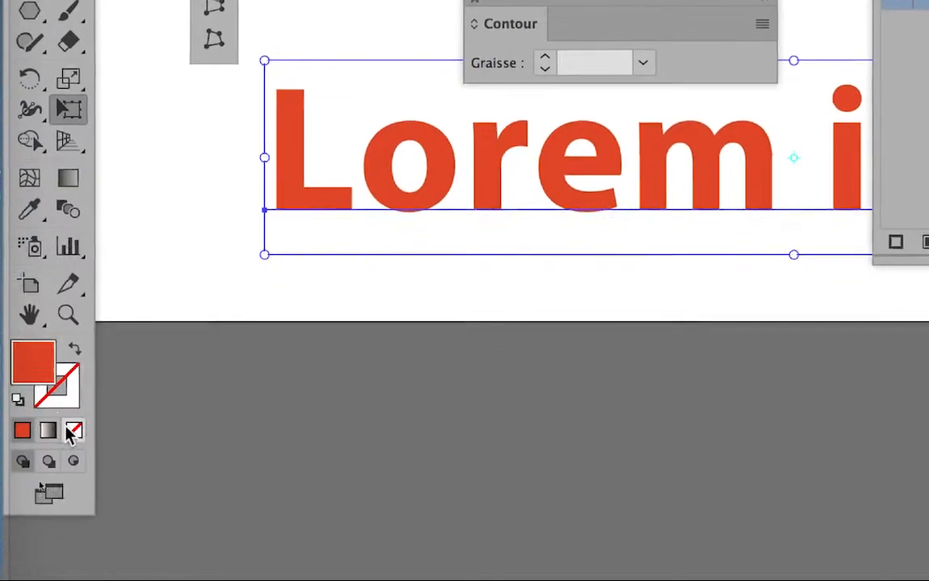
{"action": "left_click", "coordinate": [86, 477]}
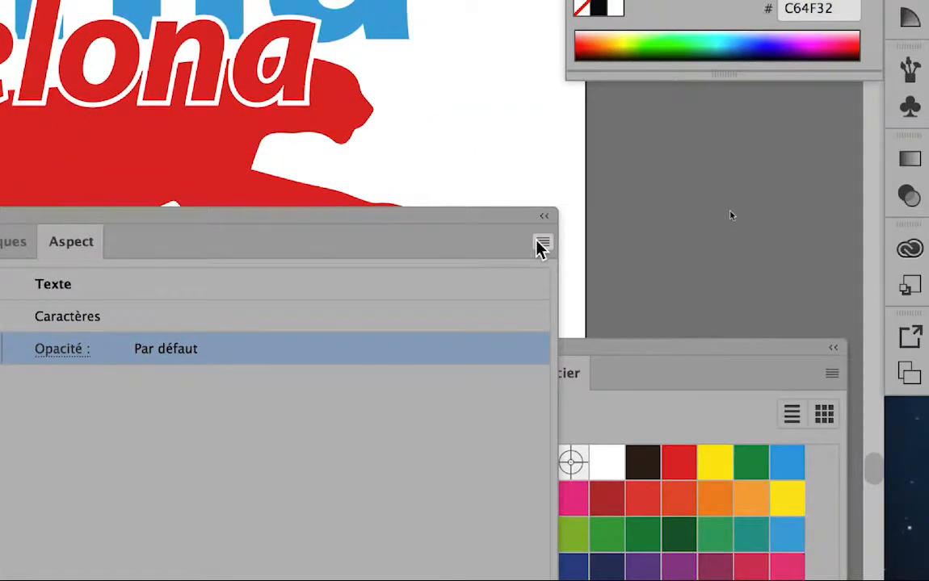
Add a new fill to the Lorem ipsum text object in the Aspect panel and colour it orange.
{"action": "left_click", "coordinate": [541, 247]}
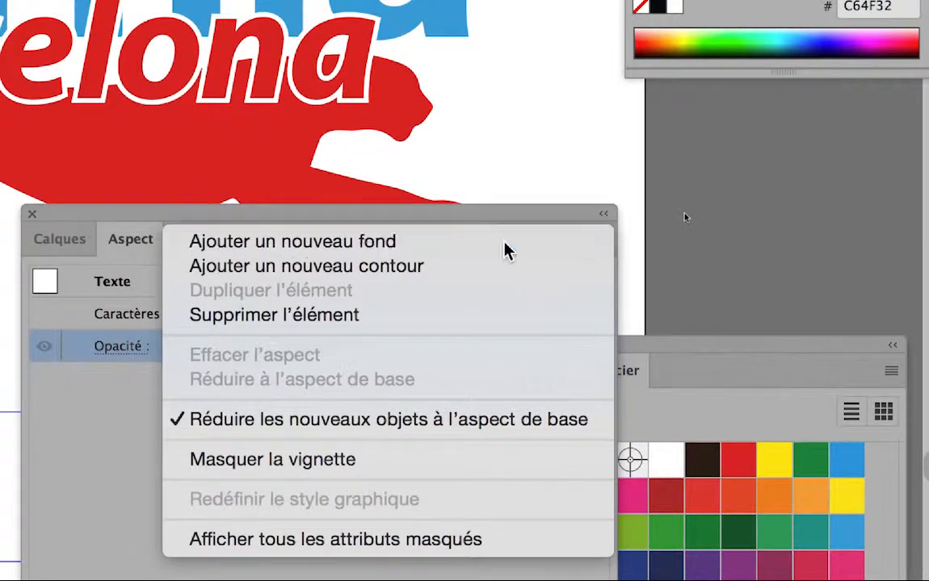
{"action": "left_click", "coordinate": [504, 247]}
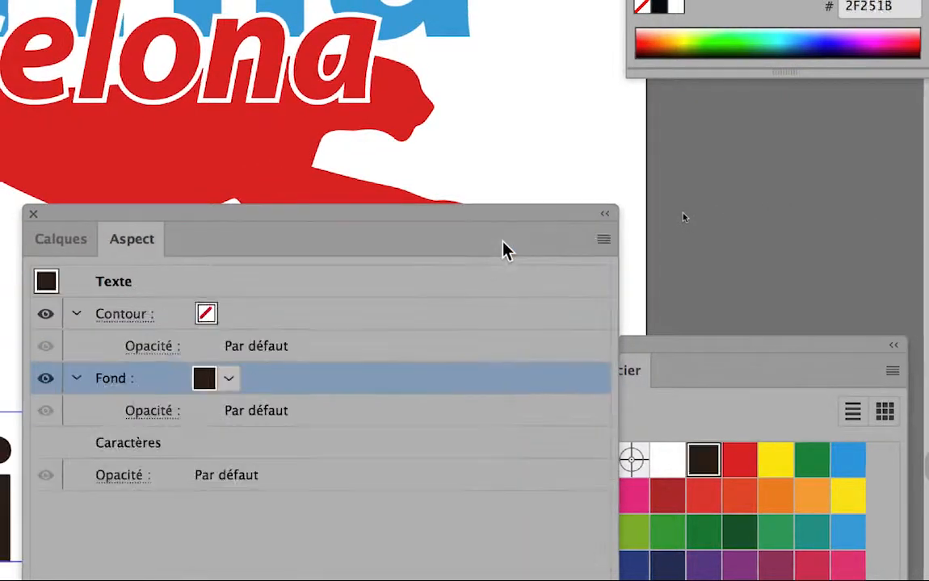
{"action": "left_click", "coordinate": [410, 291]}
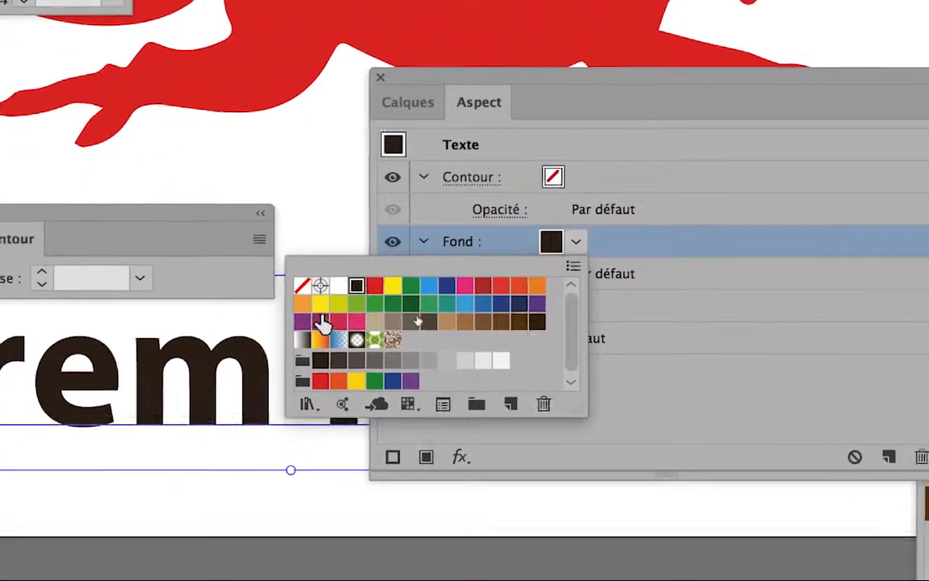
{"action": "left_click", "coordinate": [227, 307]}
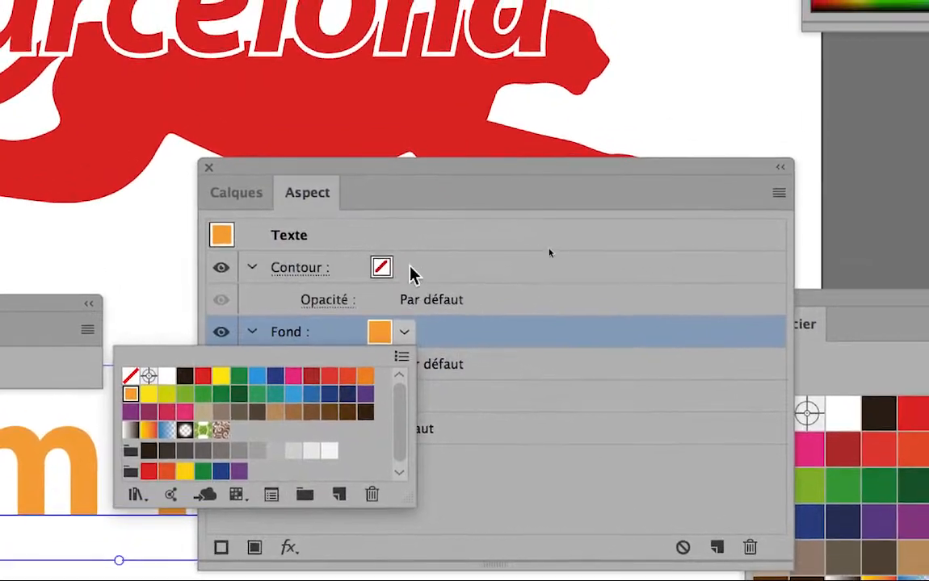
Give the Lorem ipsum text a dark blue 10 pt stroke and move it beneath the orange fill in the Aspect panel.
{"action": "left_click", "coordinate": [464, 218]}
{"action": "left_click", "coordinate": [465, 217]}
{"action": "left_click", "coordinate": [462, 216]}
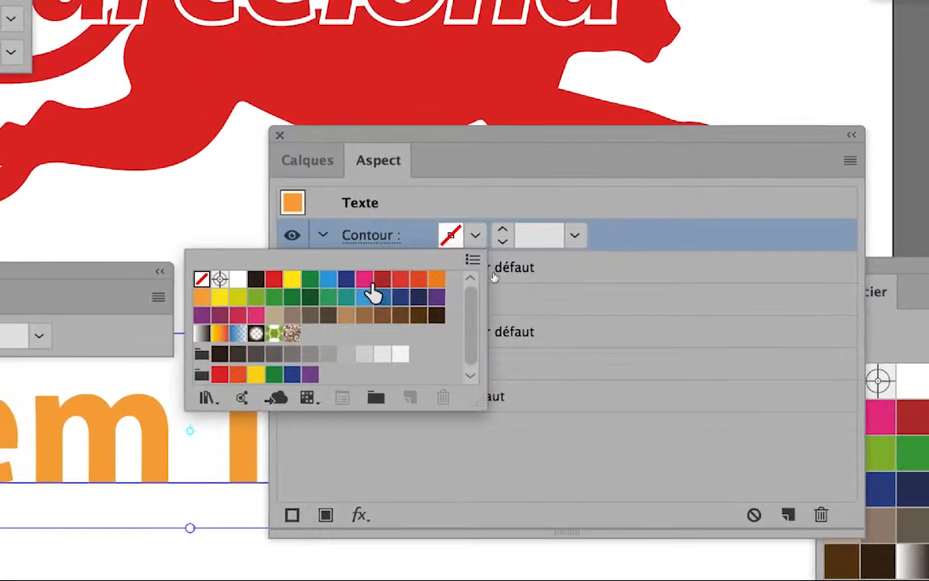
{"action": "left_click", "coordinate": [306, 297]}
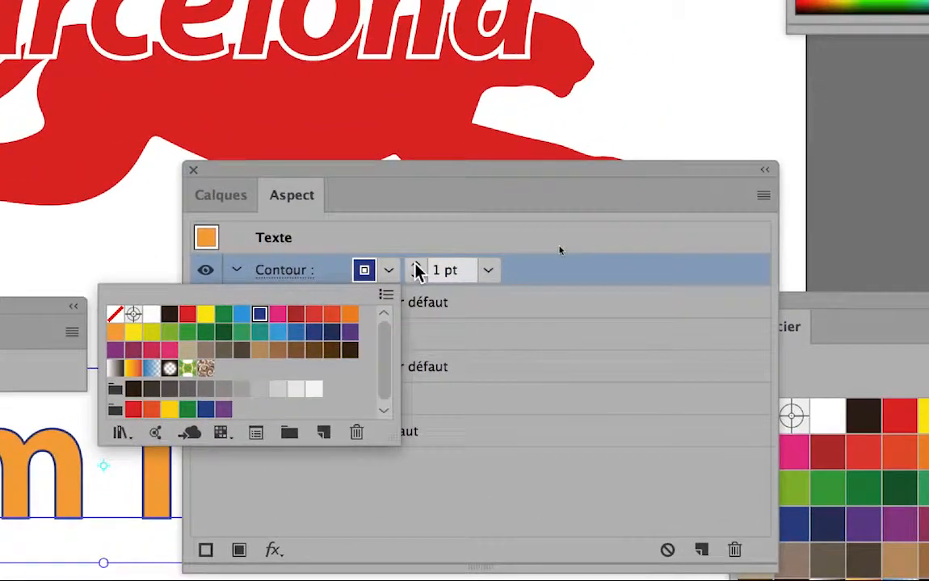
{"action": "left_click", "coordinate": [416, 264]}
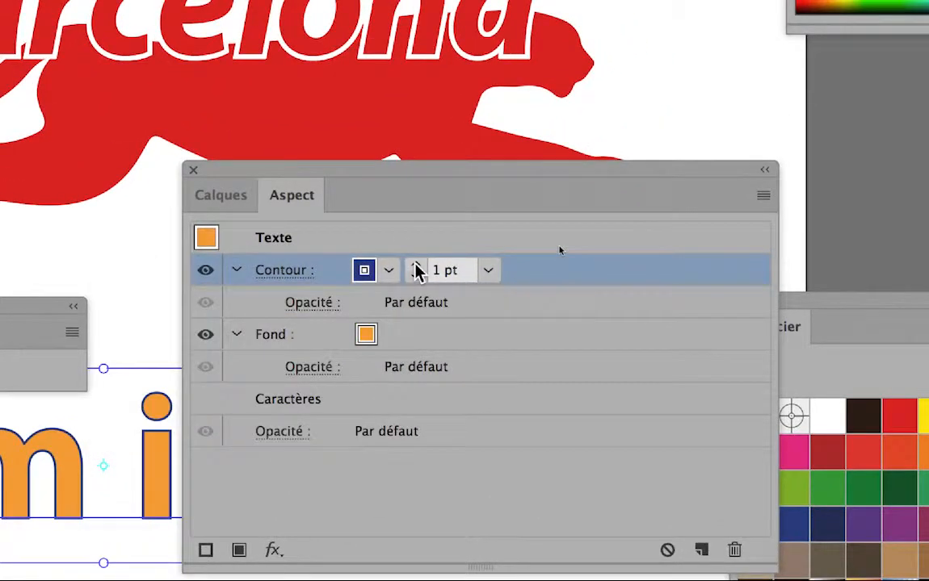
{"action": "left_click", "coordinate": [416, 265], "text": "shift"}
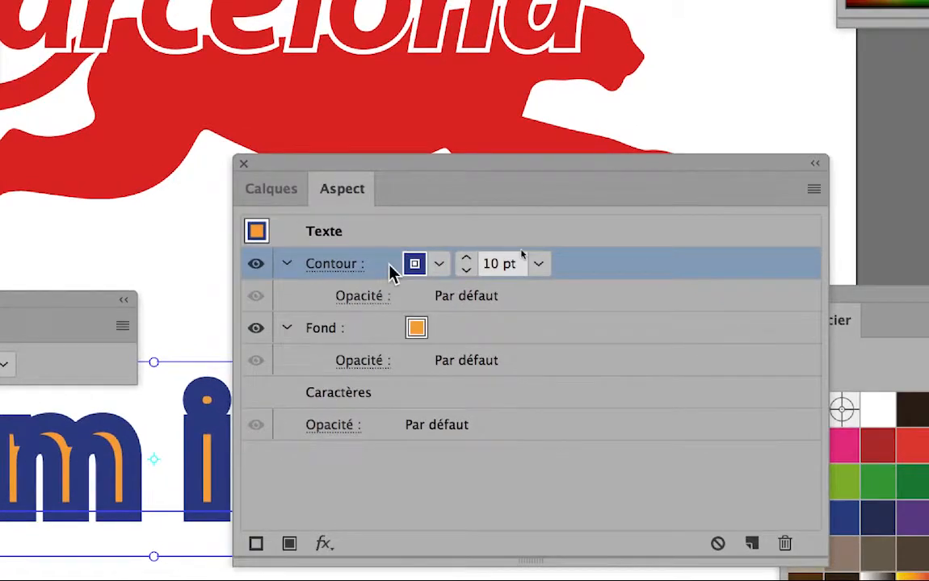
{"action": "left_click_drag", "start_coordinate": [389, 273], "coordinate": [390, 361]}
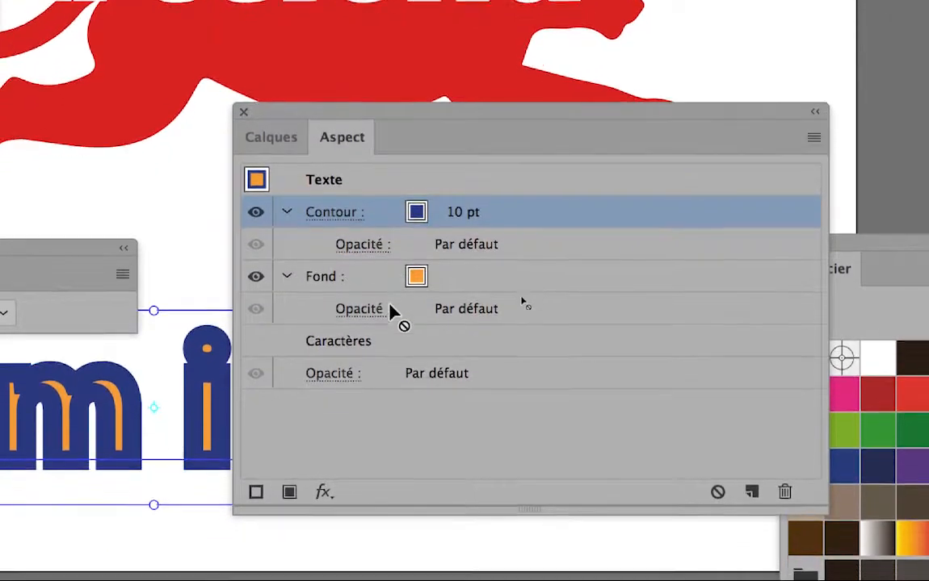
{"action": "mouse_move", "coordinate": [390, 305]}
{"action": "left_mouse_down"}
{"action": "mouse_move", "coordinate": [389, 327]}
{"action": "mouse_move", "coordinate": [384, 312]}
{"action": "left_mouse_up"}
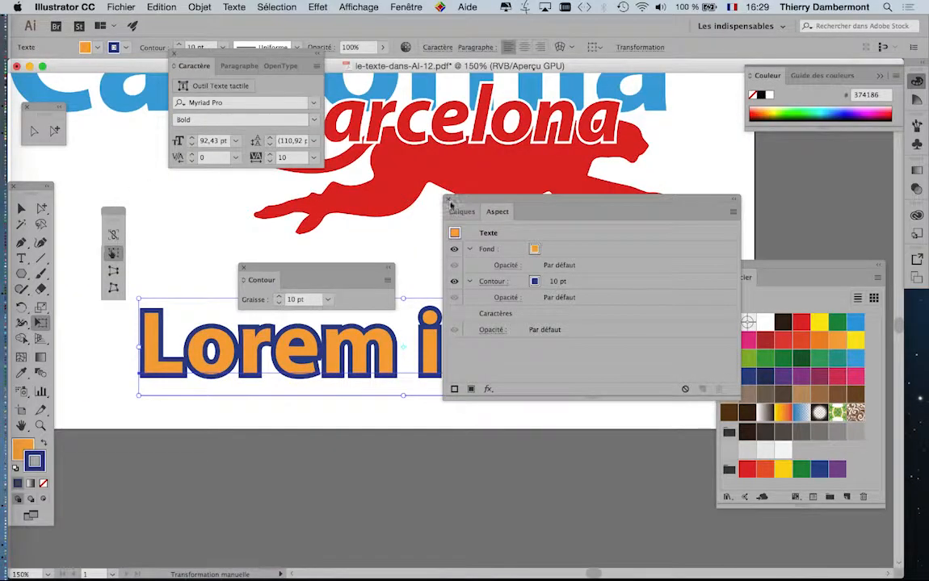
Close the Aspect and Contour panels and deselect the Lorem ipsum text.
{"action": "left_click", "coordinate": [449, 198]}
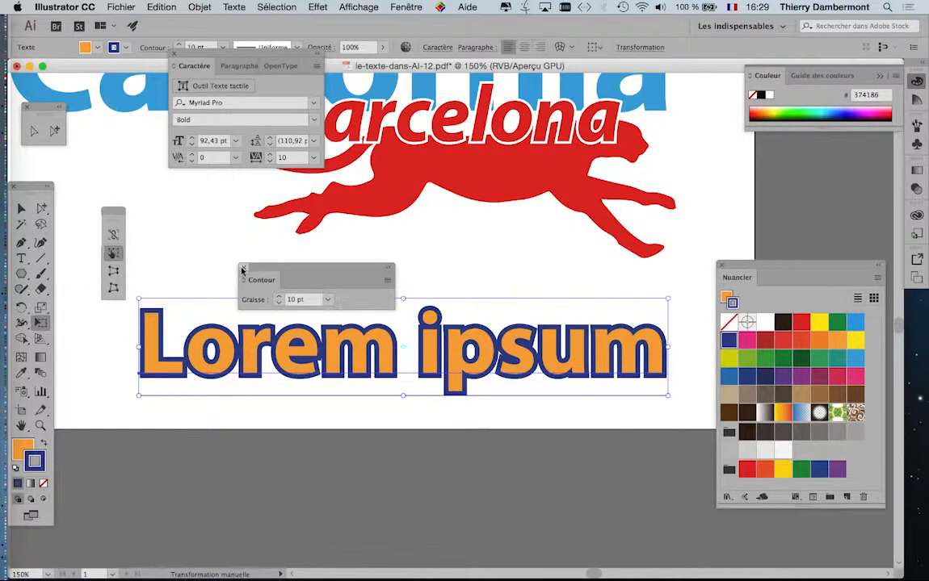
{"action": "left_click", "coordinate": [242, 269]}
{"action": "left_click", "coordinate": [21, 209]}
{"action": "left_click", "coordinate": [201, 237]}
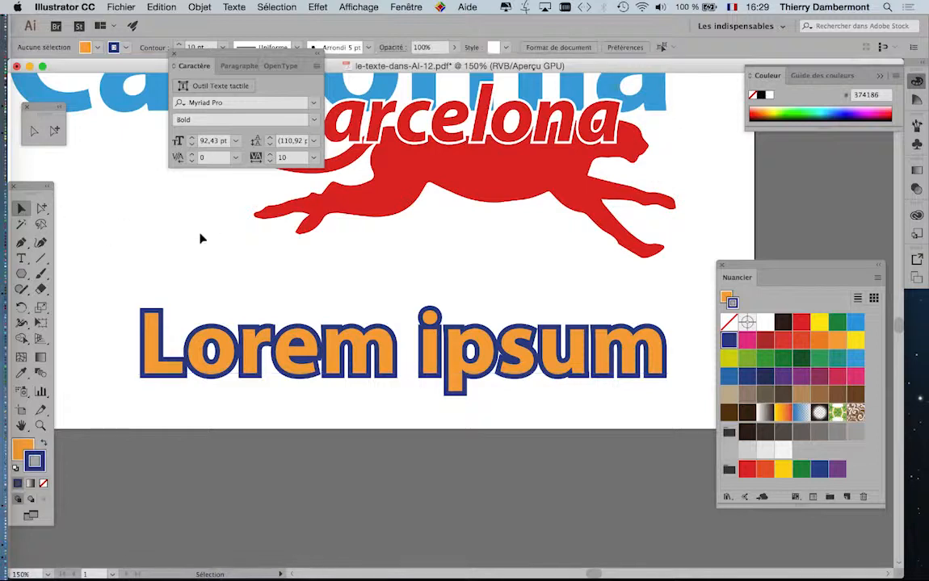
Move the tool panel closer to the artwork and examine the Lorem ipsum outline at actual size and at 400%.
{"action": "key", "text": "super+1"}
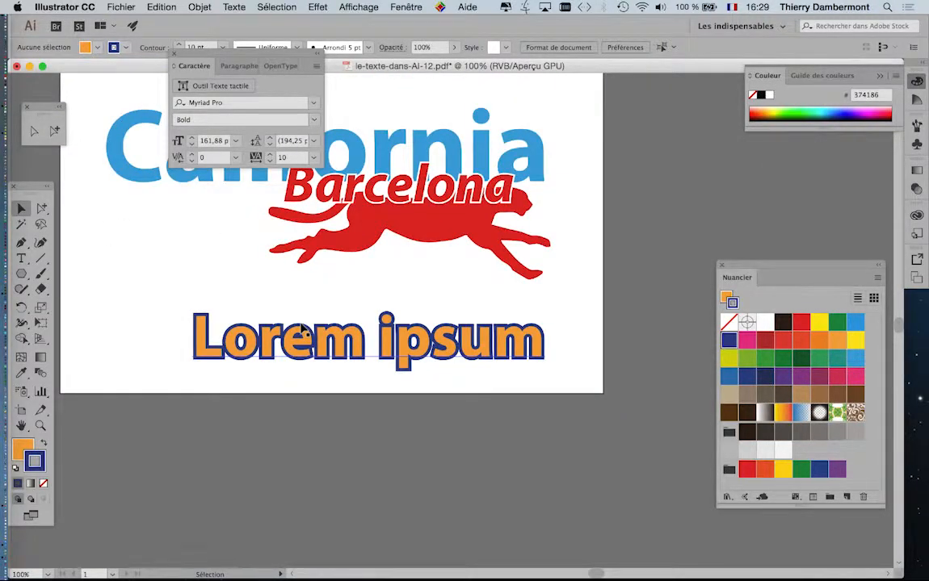
{"action": "left_click_drag", "start_coordinate": [38, 189], "coordinate": [75, 171]}
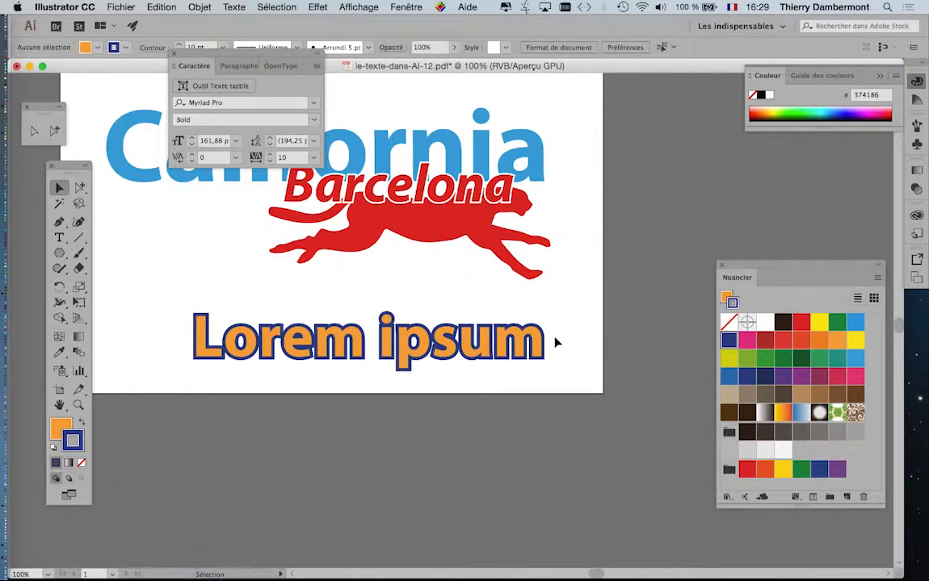
{"action": "scroll", "coordinate": [355, 355], "scroll_direction": "up", "scroll_amount": 1}
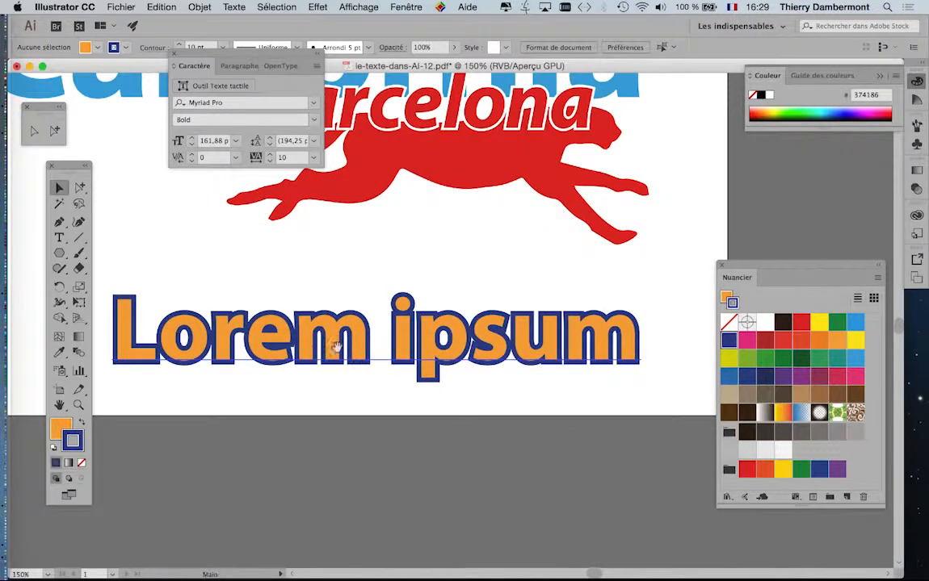
{"action": "left_click_drag", "start_coordinate": [335, 347], "coordinate": [379, 333]}
{"action": "scroll", "coordinate": [355, 356], "scroll_direction": "up", "scroll_amount": 3}
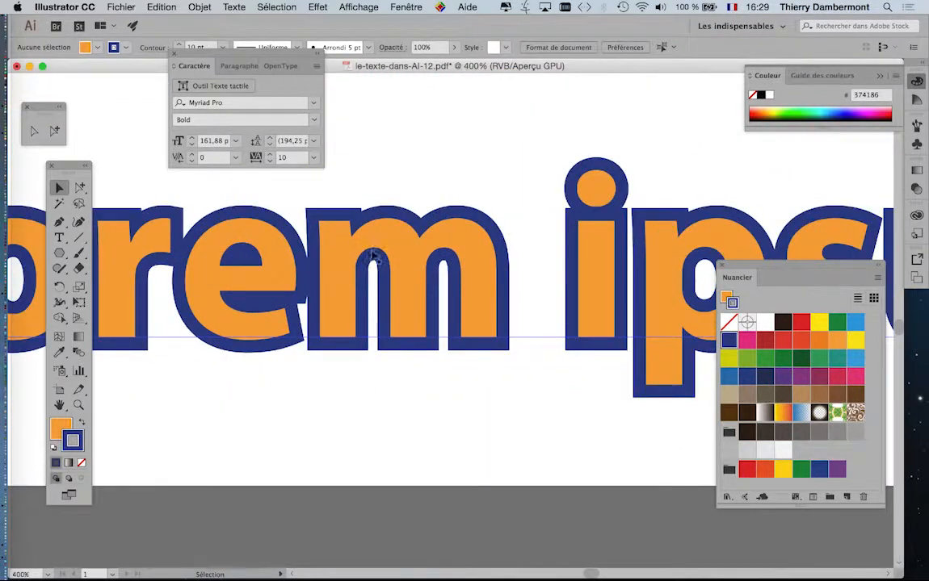
{"action": "scroll", "coordinate": [370, 348], "scroll_direction": "down", "scroll_amount": 2}
{"action": "scroll", "coordinate": [370, 349], "scroll_direction": "down", "scroll_amount": 1}
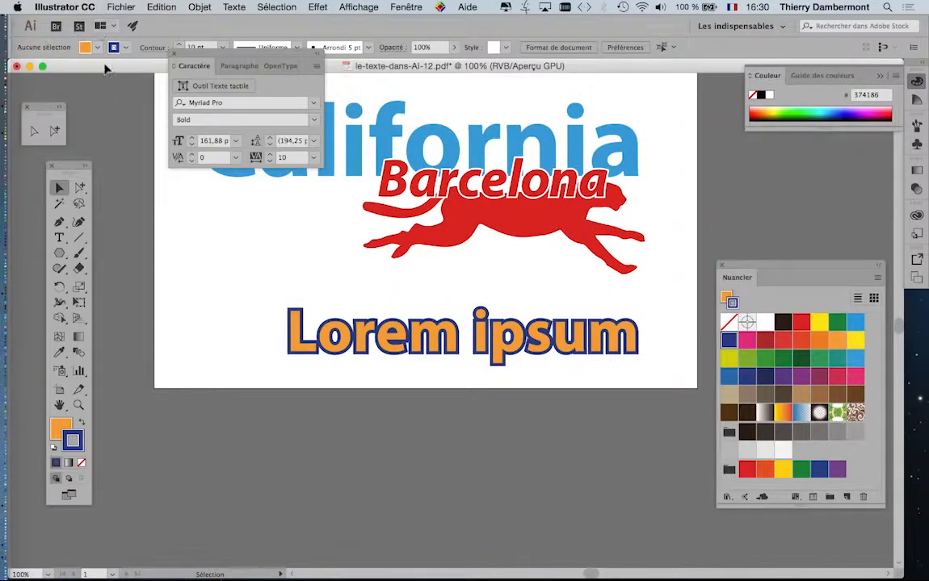
Save the document as a new Adobe PDF version named le-texte-dans-AI-13.pdf.
{"action": "left_click", "coordinate": [121, 6]}
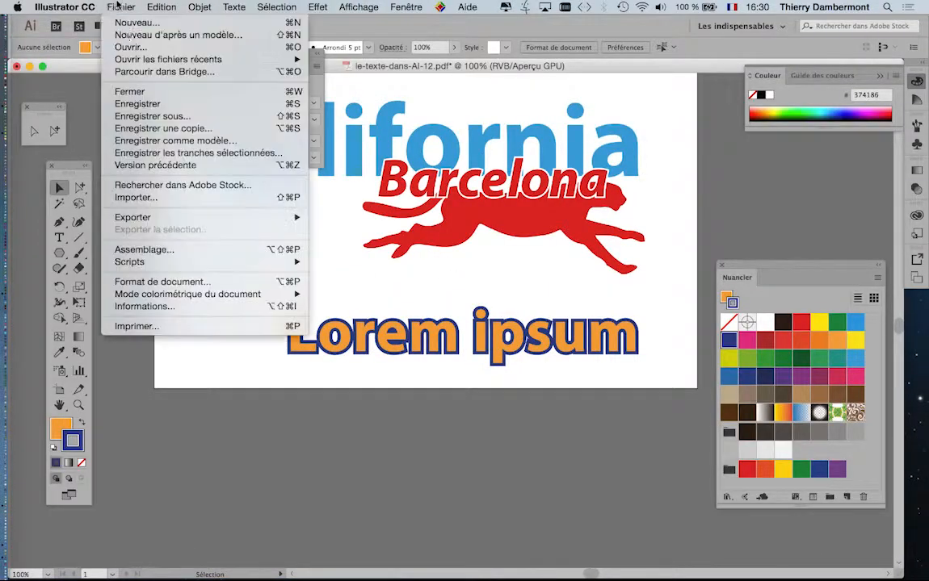
{"action": "left_click", "coordinate": [145, 111]}
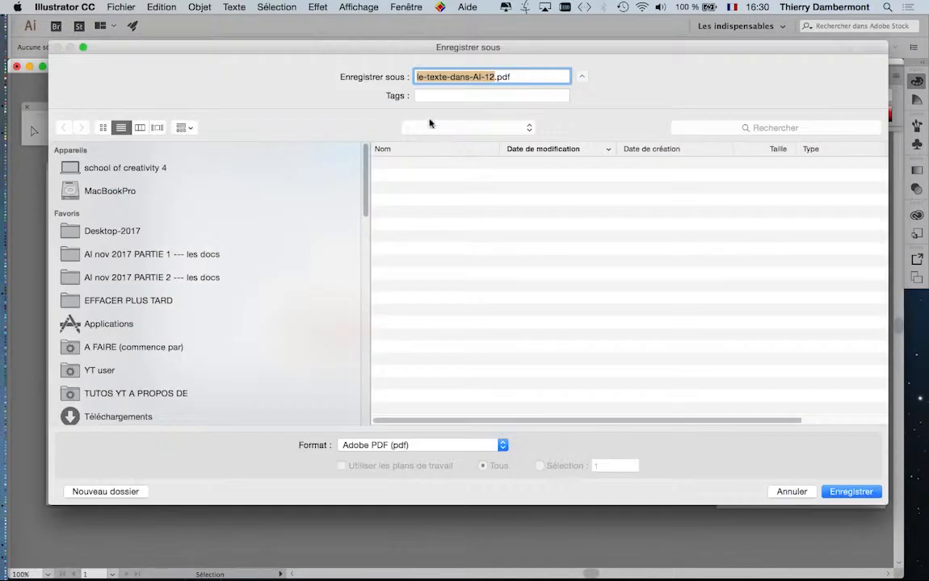
{"action": "left_click", "coordinate": [493, 76]}
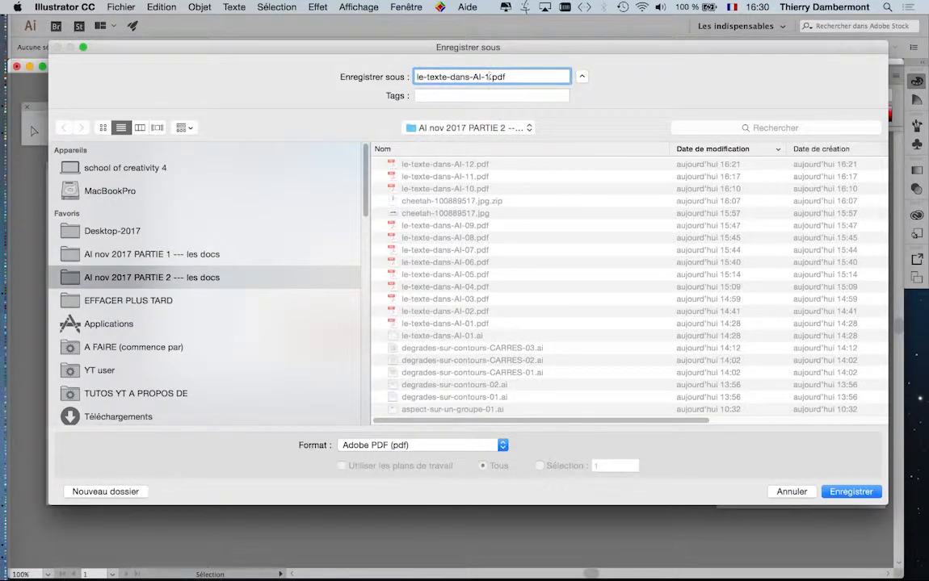
{"action": "left_click", "coordinate": [846, 494]}
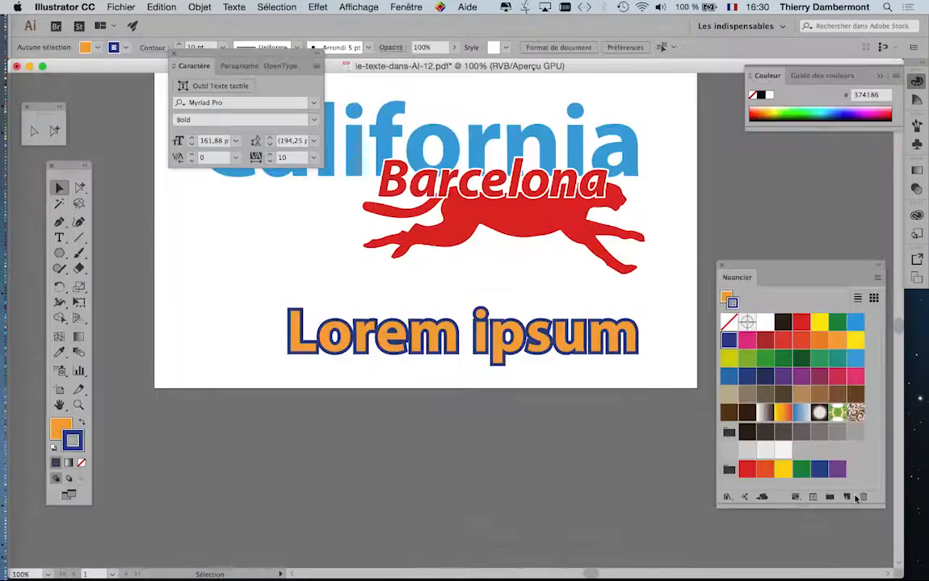
{"action": "left_click", "coordinate": [703, 513]}
Move the Character panel off the California lettering and delete the Lorem ipsum text.
{"action": "left_click_drag", "start_coordinate": [287, 71], "coordinate": [252, 427]}
{"action": "scroll", "coordinate": [531, 202], "scroll_direction": "up", "scroll_amount": 2}
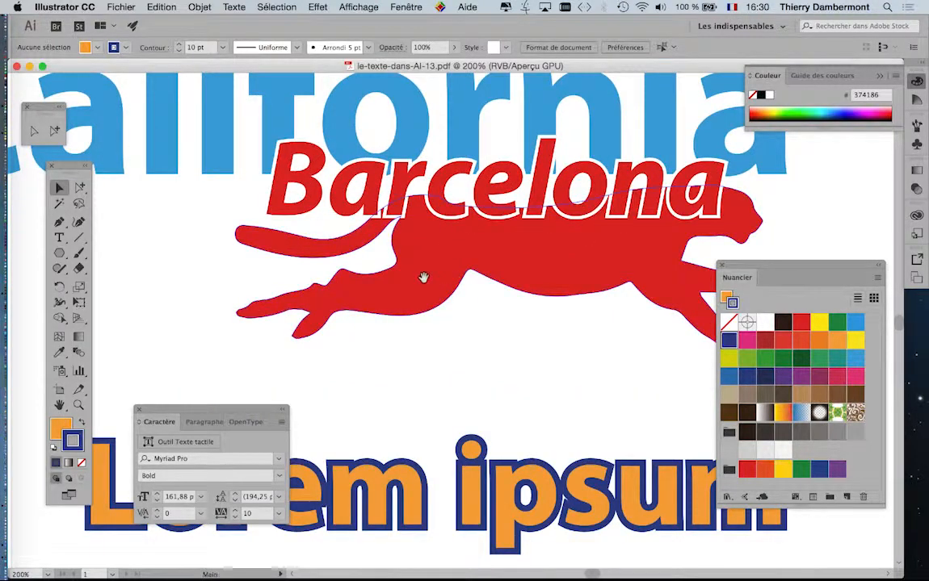
{"action": "left_click_drag", "start_coordinate": [423, 277], "coordinate": [354, 297]}
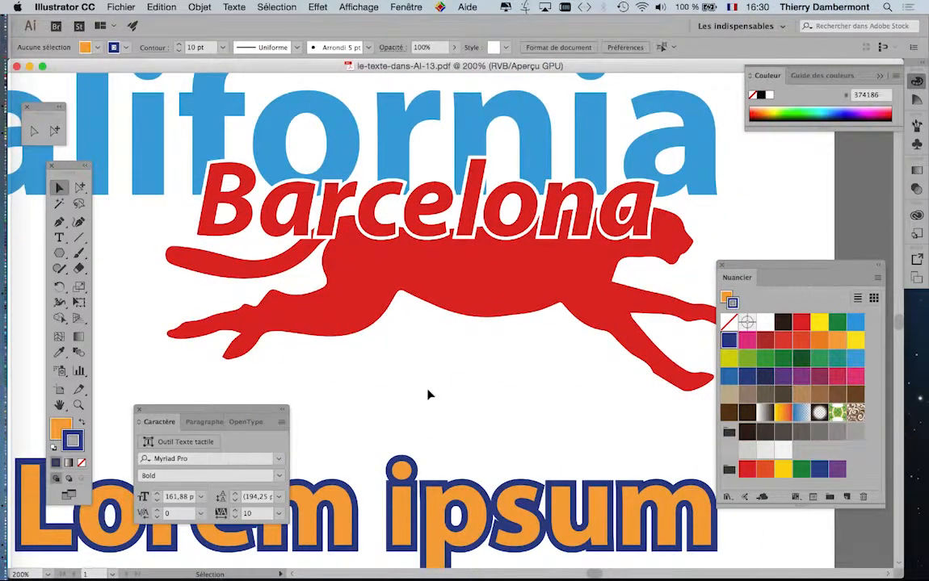
{"action": "scroll", "coordinate": [429, 392], "scroll_direction": "down", "scroll_amount": 2}
{"action": "left_click", "coordinate": [437, 474]}
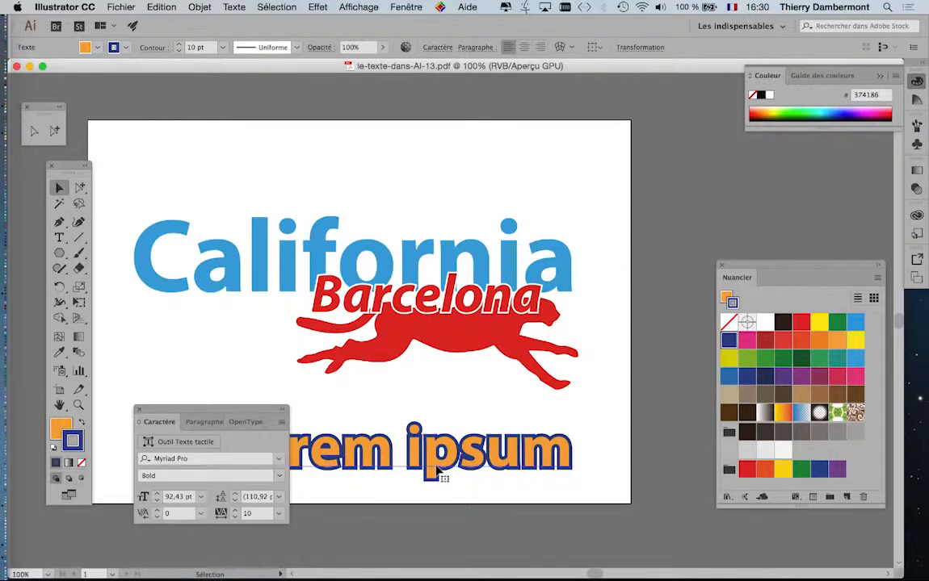
{"action": "key", "text": "Delete"}
Save the document as le-texte-dans-AI-14.pdf with the Illustrator default PDF preset.
{"action": "left_click", "coordinate": [121, 6]}
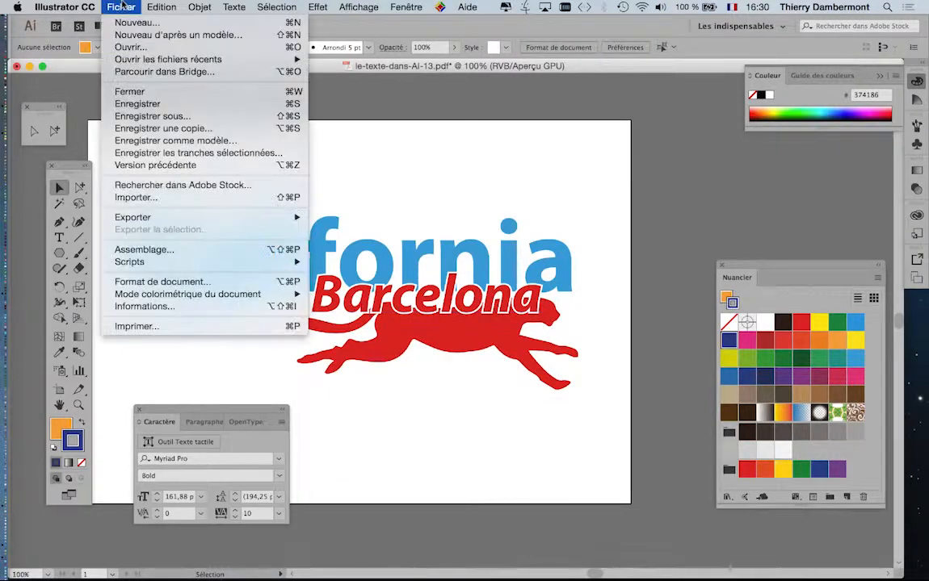
{"action": "left_click", "coordinate": [162, 114]}
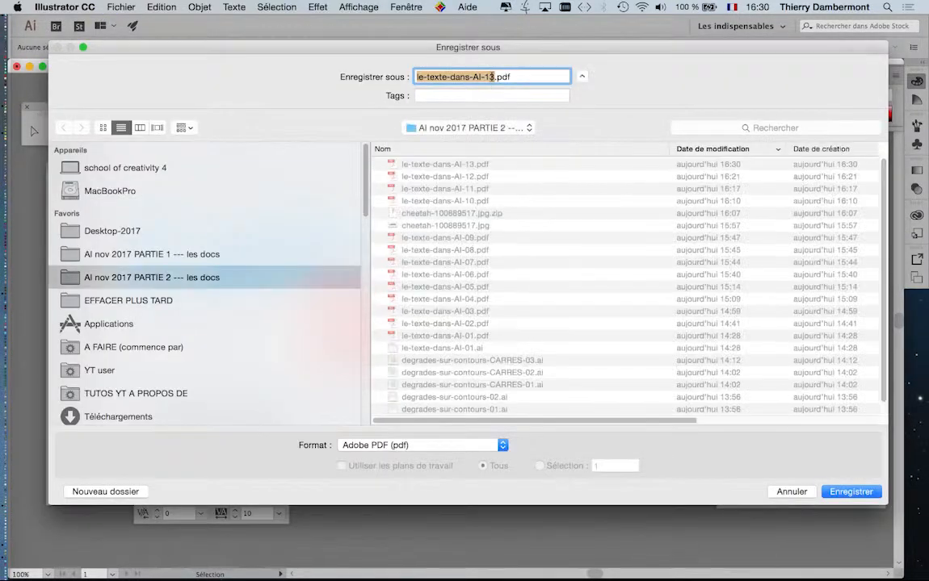
{"action": "left_click", "coordinate": [491, 77]}
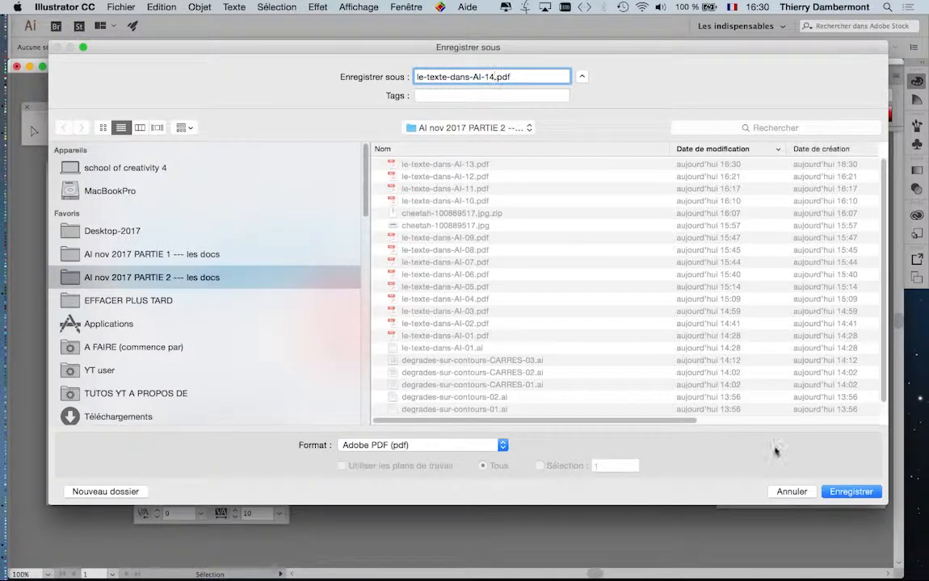
{"action": "type", "text": "4"}
{"action": "left_click", "coordinate": [852, 491]}
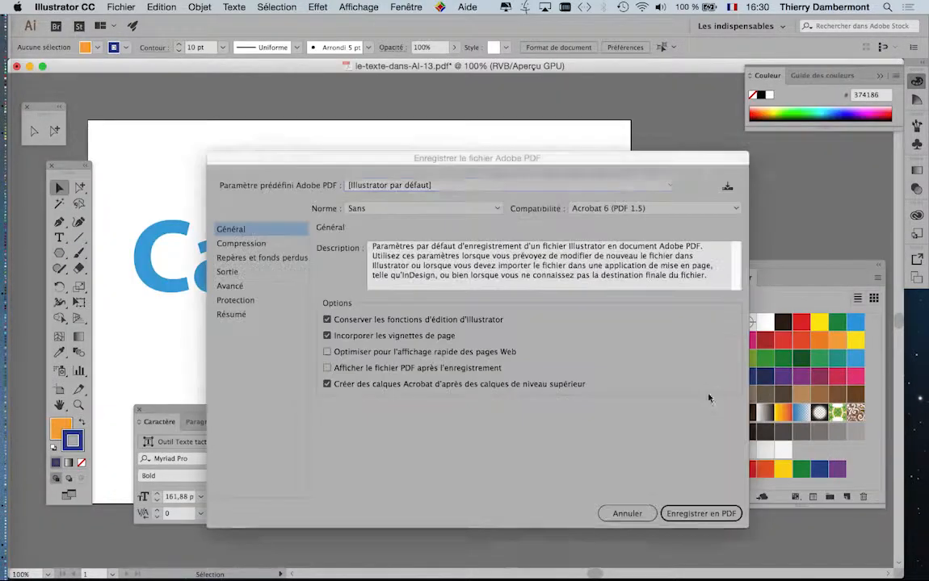
{"action": "left_click", "coordinate": [701, 513]}
Show the transparency grid behind the California and Barcelona artwork.
{"action": "left_click", "coordinate": [359, 7]}
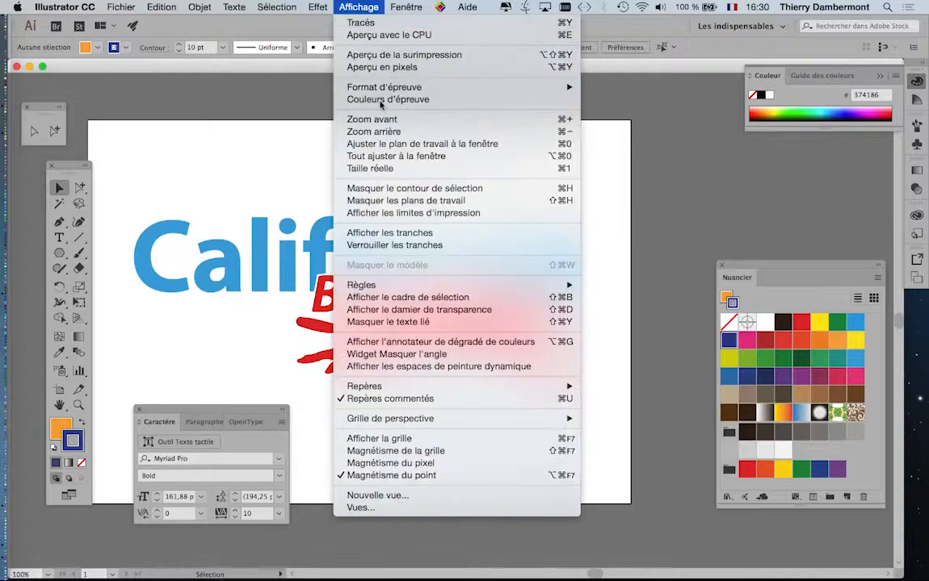
{"action": "left_click", "coordinate": [373, 310]}
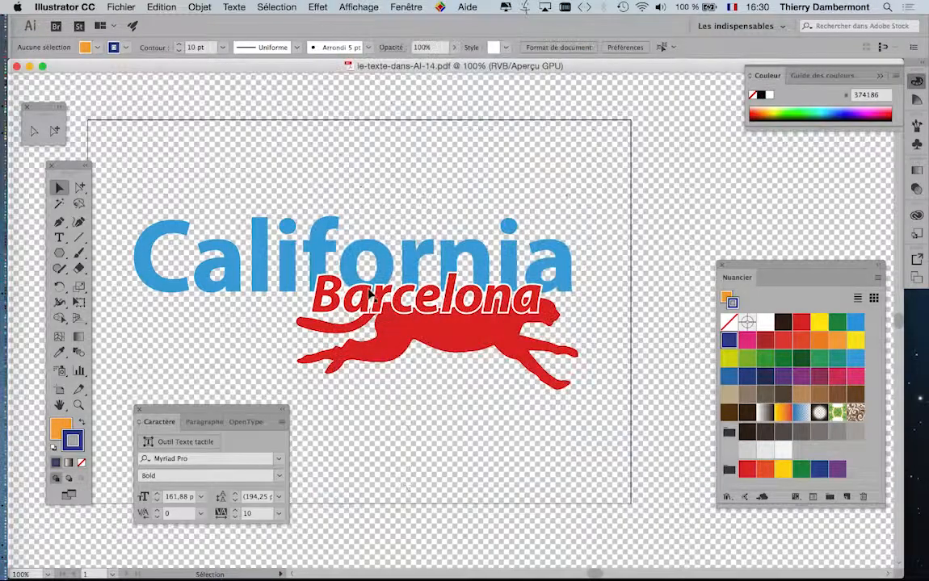